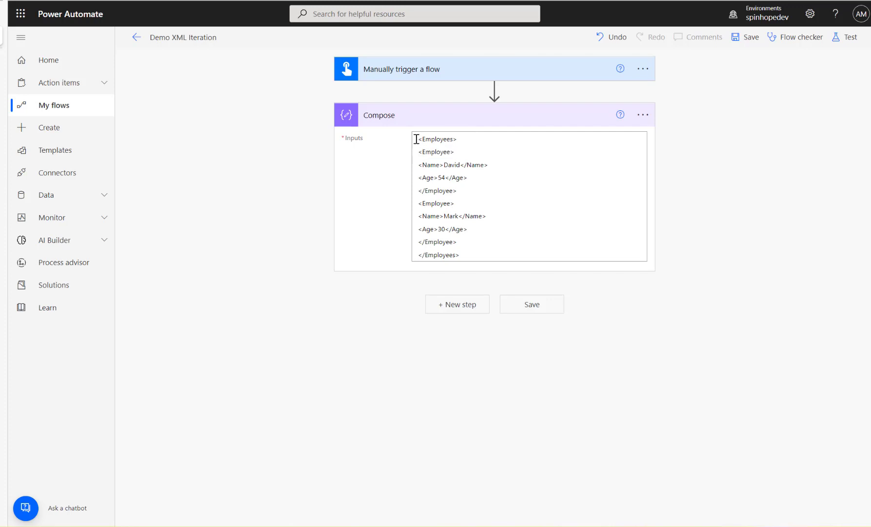
# - Review the XML in the first Compose step, marking both Employee blocks
pyautogui.click(468, 236)
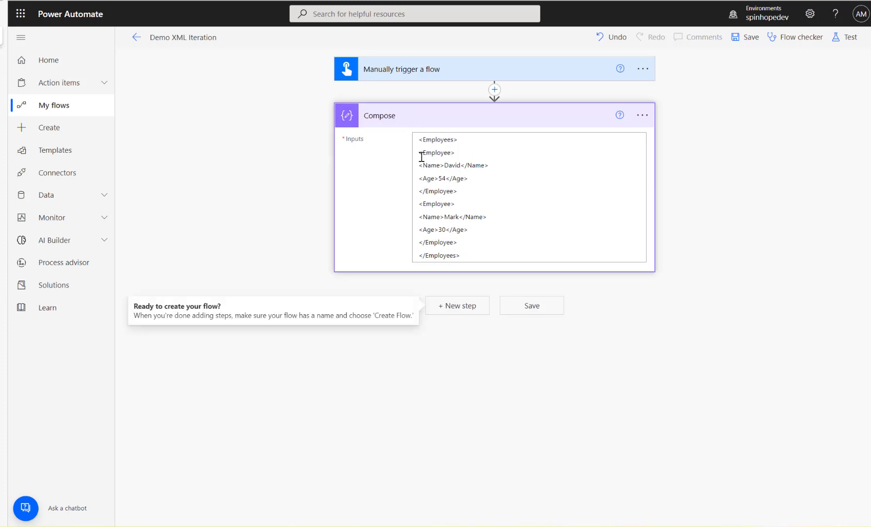
pyautogui.click(485, 154)
pyautogui.press('Return')
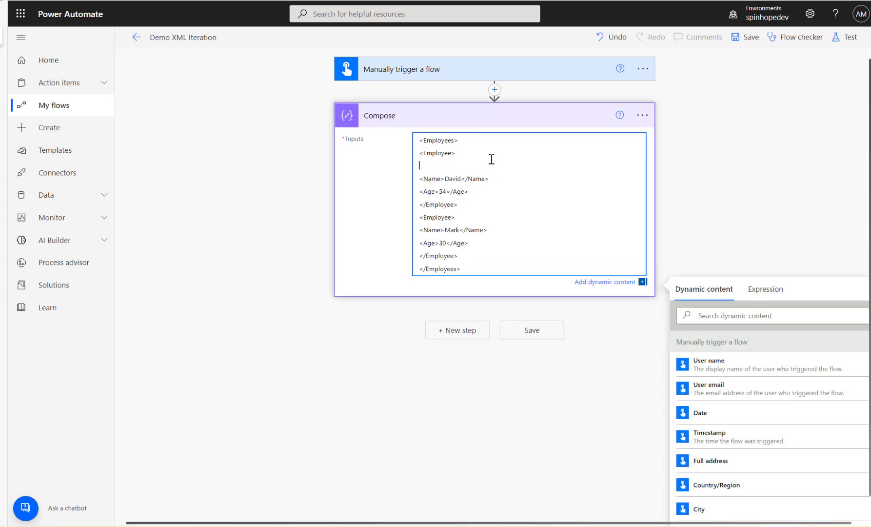
pyautogui.hotkey('ctrl', 'z')
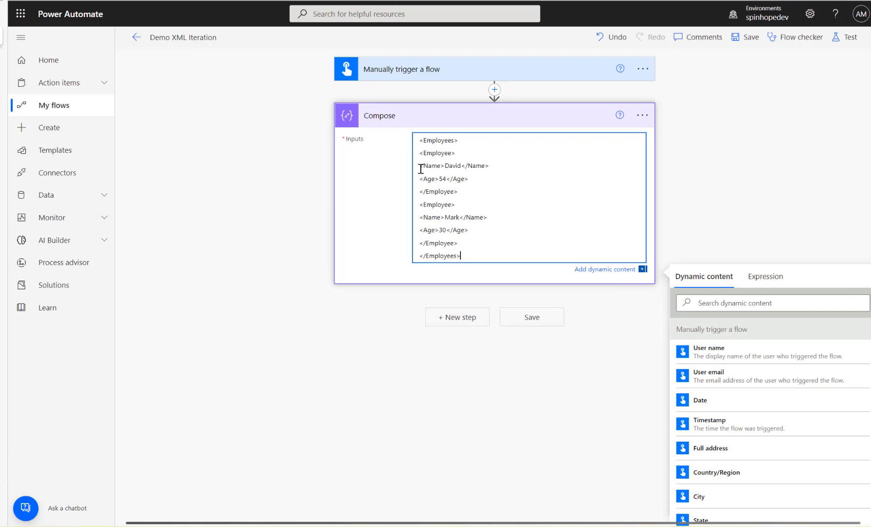
pyautogui.hotkey('ctrl', 'z')
pyautogui.moveTo(422, 153); pyautogui.dragTo(481, 191)
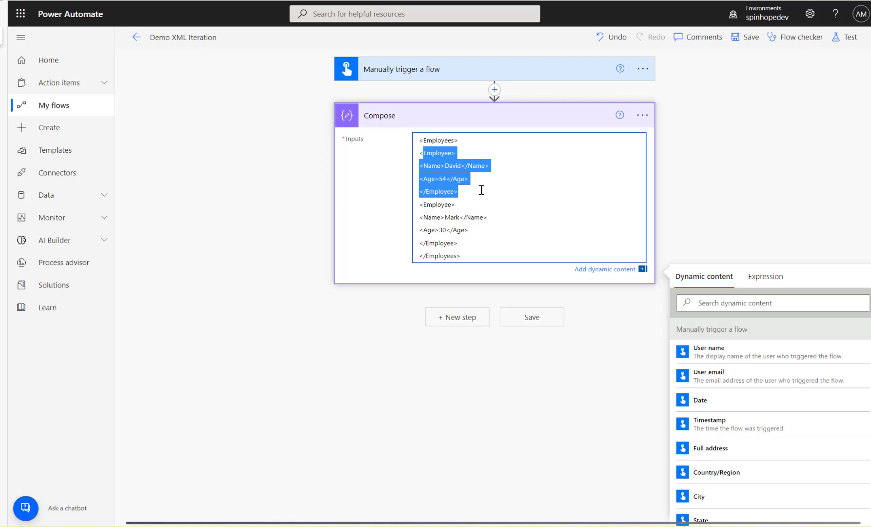
pyautogui.moveTo(423, 205); pyautogui.dragTo(522, 248)
pyautogui.click(278, 221)
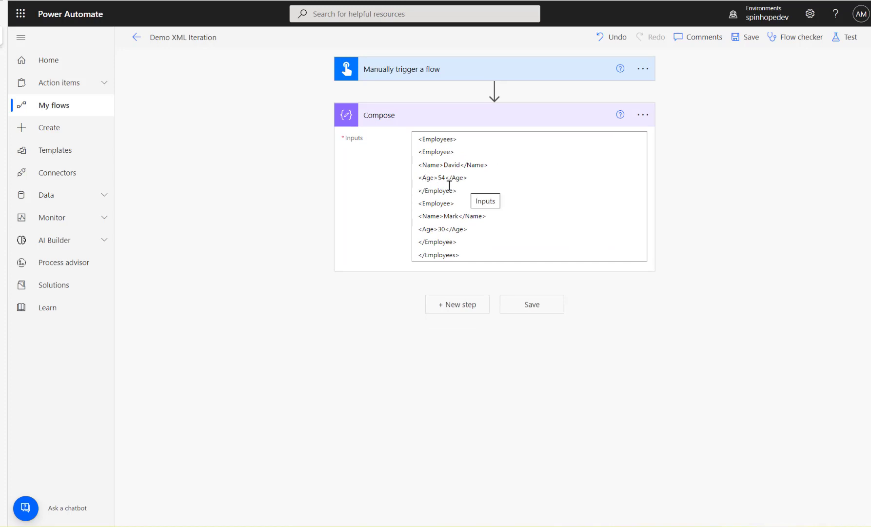
# - Add a second Compose action after the first Compose step
pyautogui.click(454, 307)
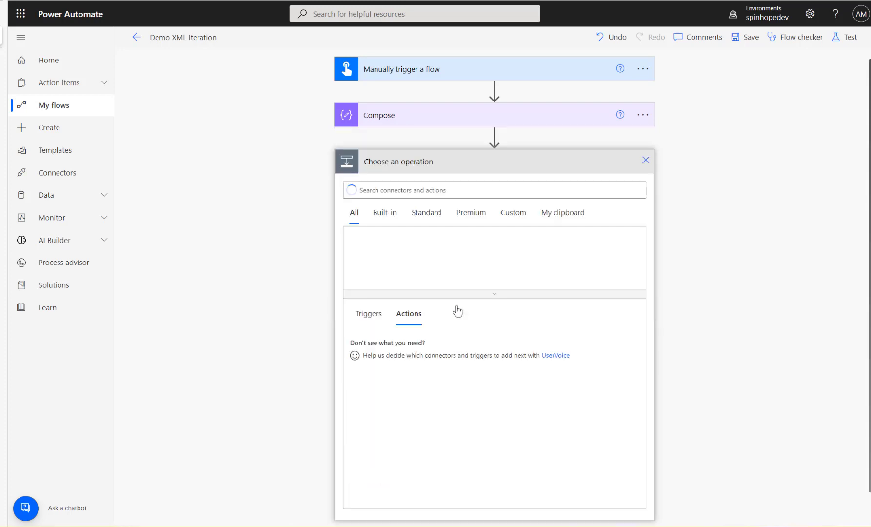
pyautogui.write('compose')
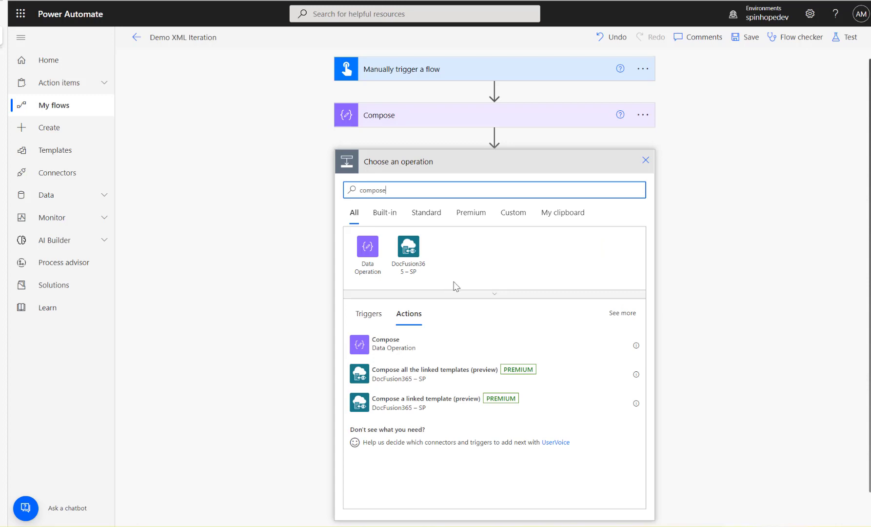
pyautogui.click(385, 345)
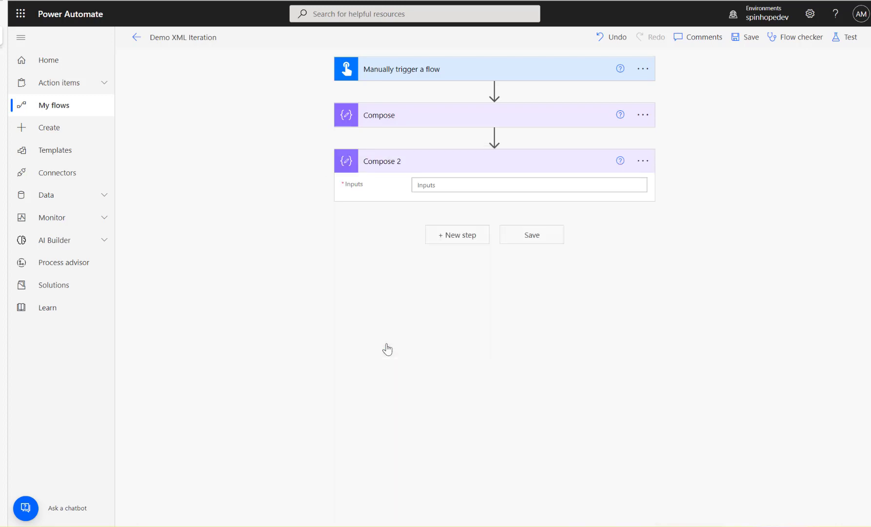
# - Rename the first Compose step to 'XML File' and expand it
pyautogui.click(643, 117)
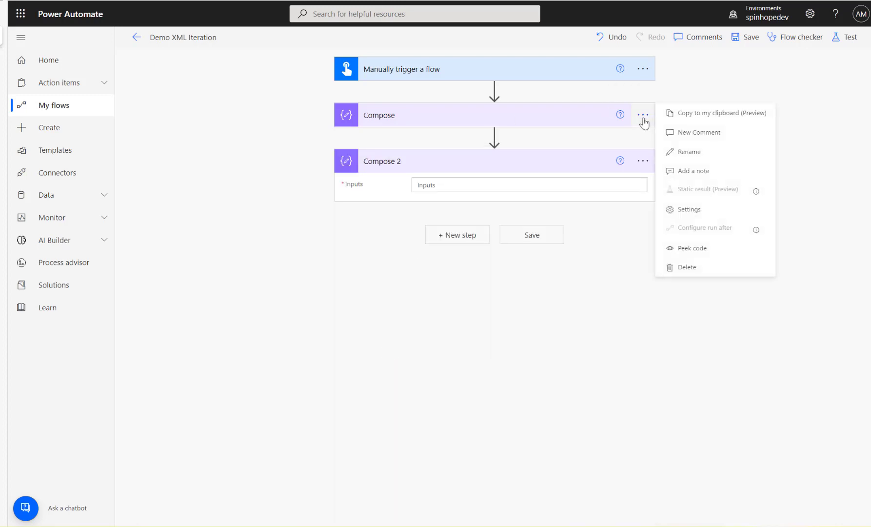
pyautogui.click(686, 150)
pyautogui.write('XML File')
pyautogui.click(266, 190)
pyautogui.click(457, 124)
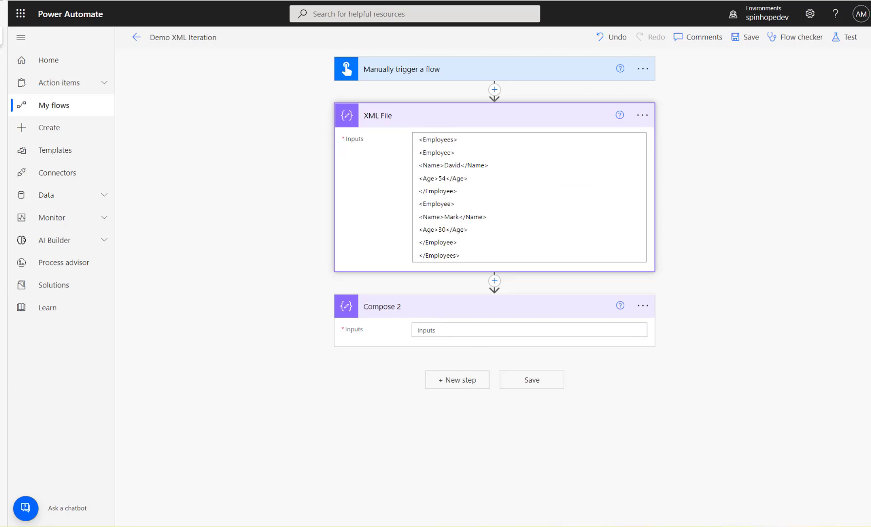
# - Set Compose 2's input to xpath(xml(outputs('XML_File')),'//Employees') using the XML File output
pyautogui.click(493, 329)
pyautogui.click(765, 351)
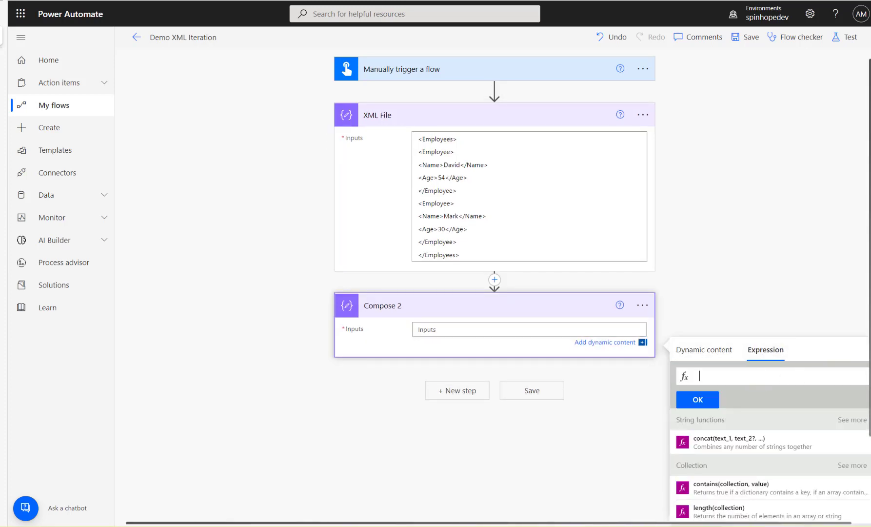
pyautogui.write('xpath')
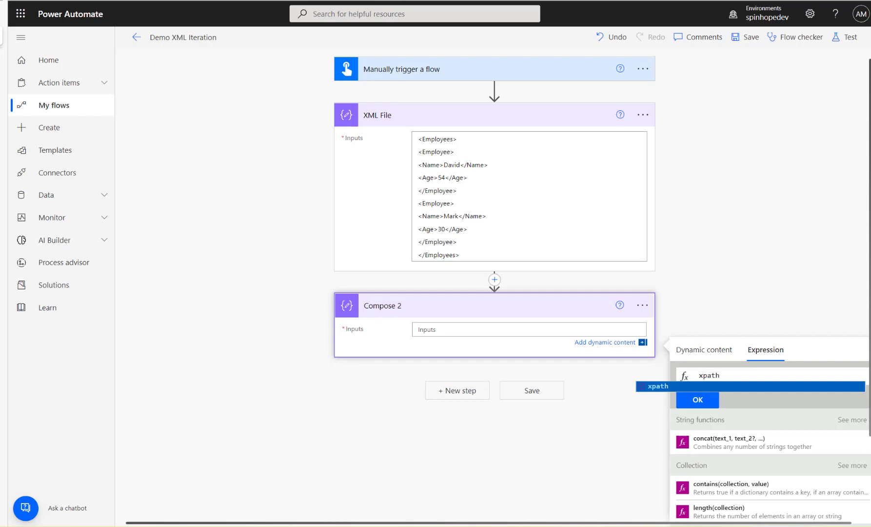
pyautogui.write('(')
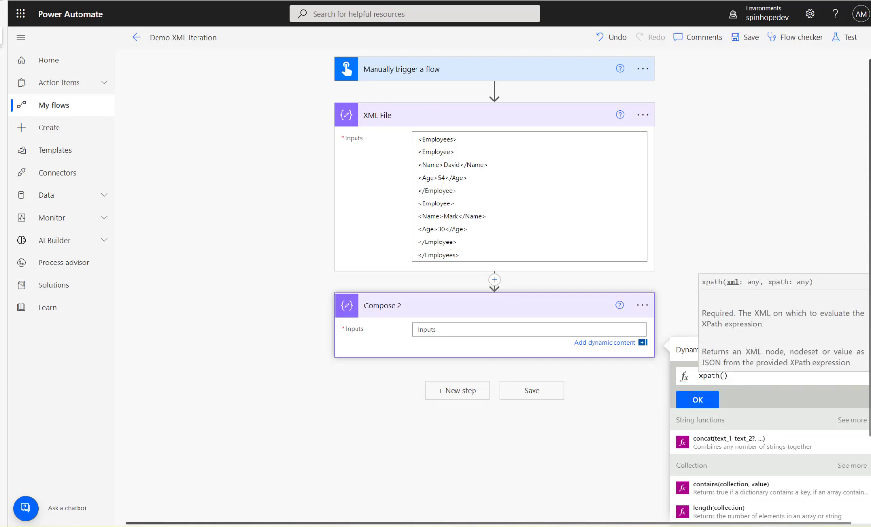
pyautogui.write('xml')
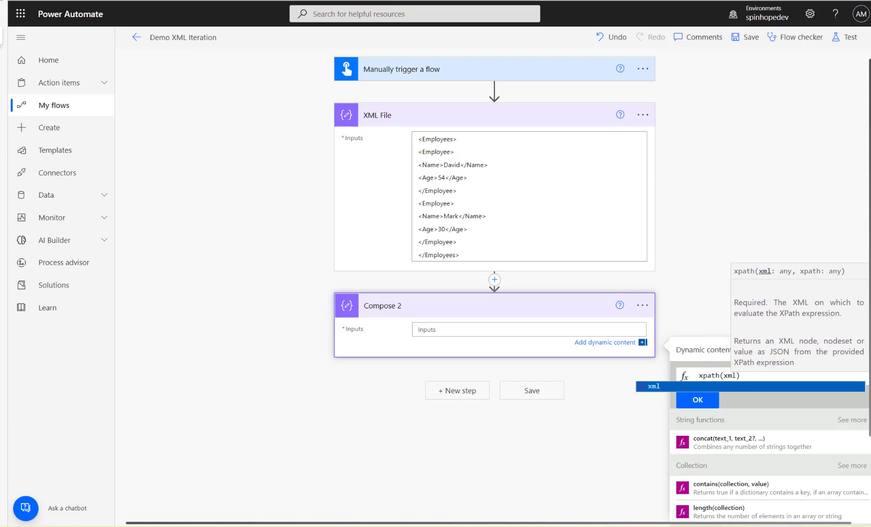
pyautogui.write('(')
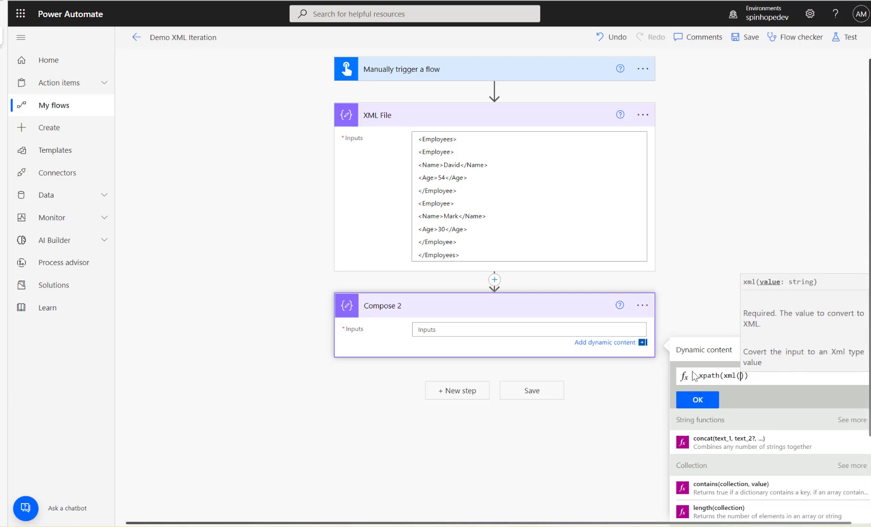
pyautogui.click(722, 357)
pyautogui.click(705, 442)
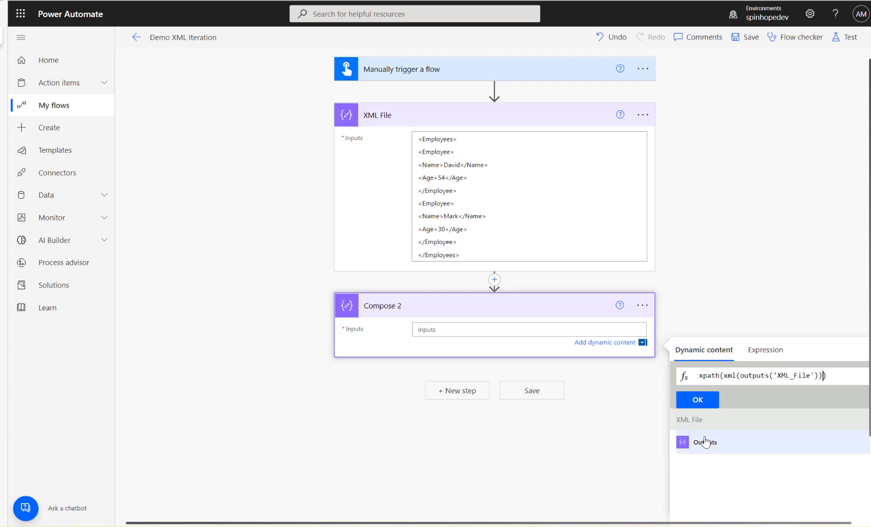
pyautogui.write(",'")
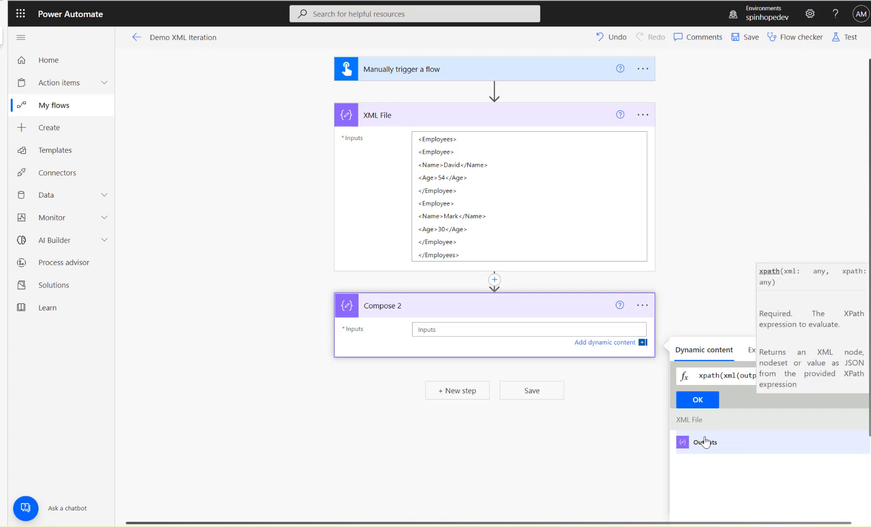
pyautogui.write('//Emp')
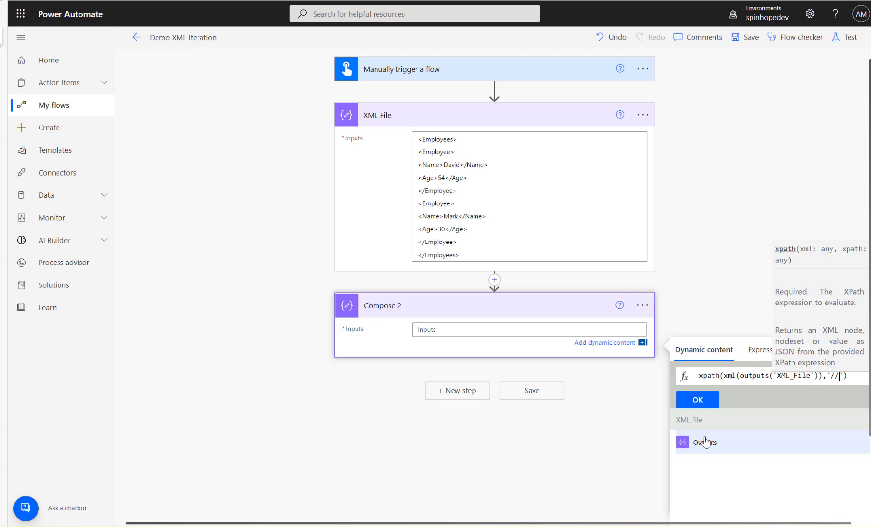
pyautogui.write('loyees')
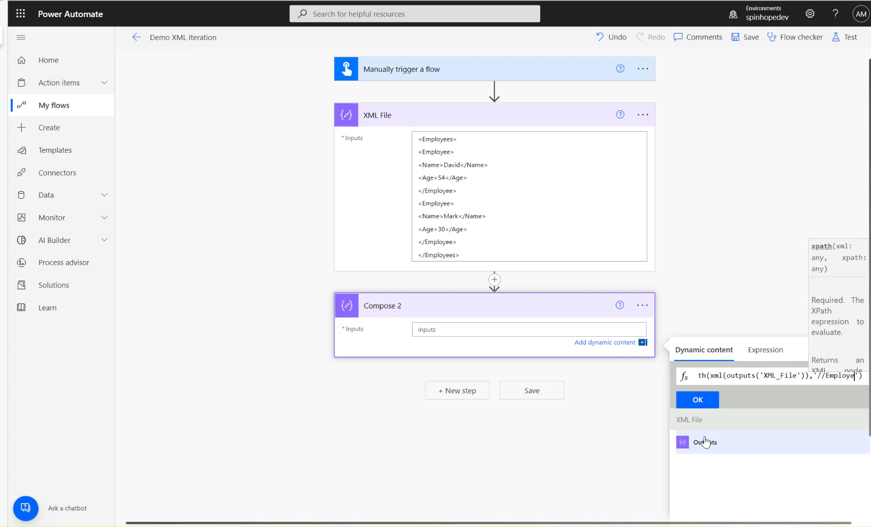
pyautogui.click(708, 401)
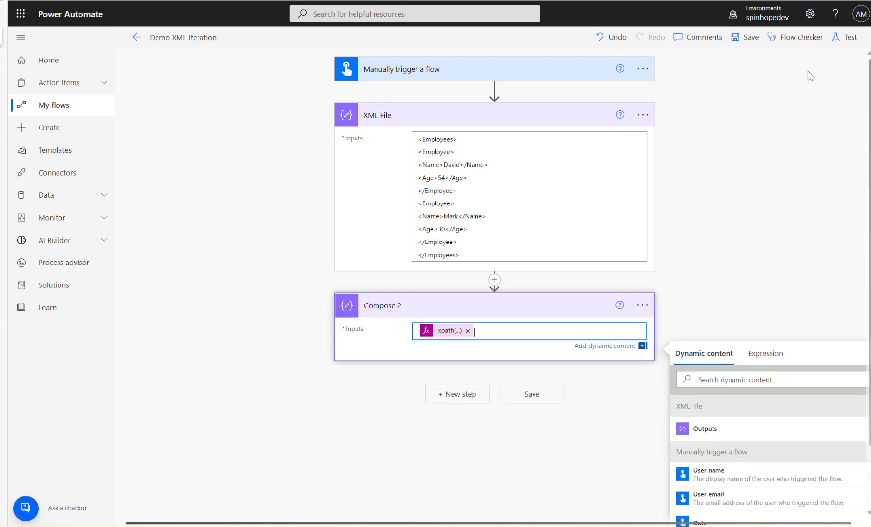
# - Save the flow and run a manual test of it
pyautogui.click(843, 48)
pyautogui.click(731, 66)
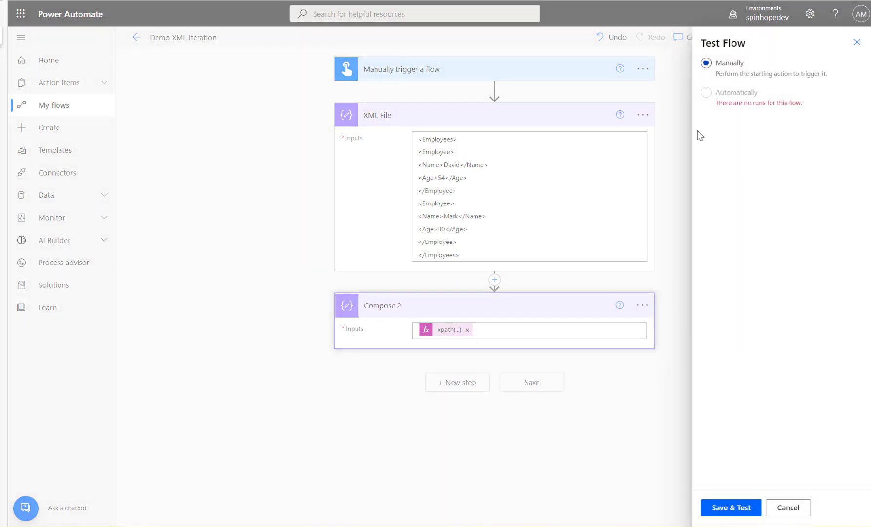
pyautogui.click(729, 511)
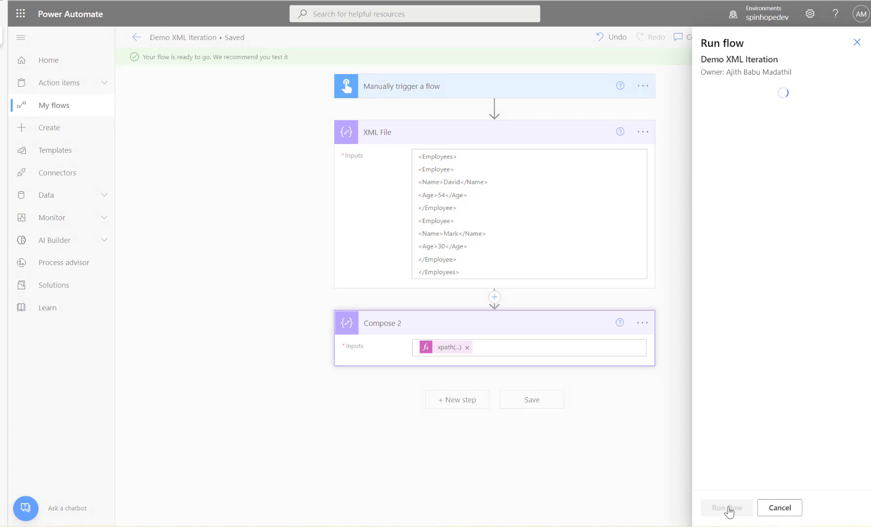
pyautogui.click(728, 509)
pyautogui.click(728, 510)
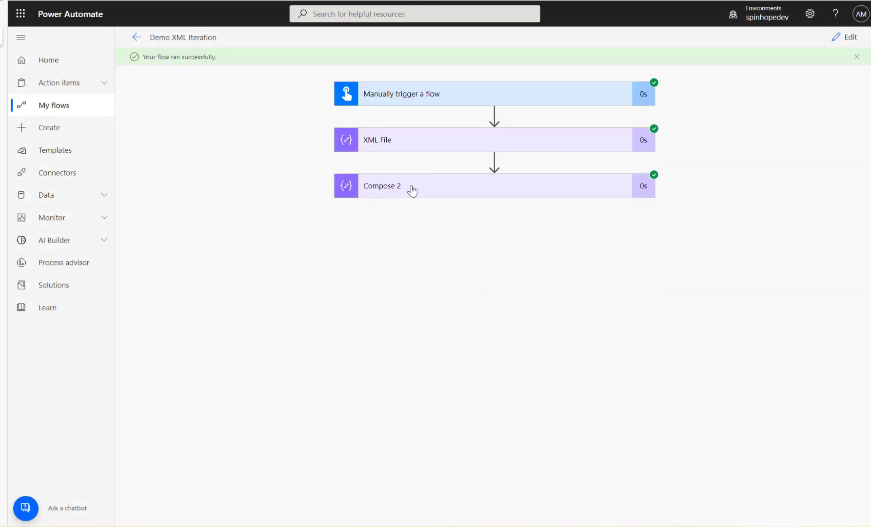
# - Inspect Compose 2's run output: application/xml content type with a base64-encoded value
pyautogui.click(412, 190)
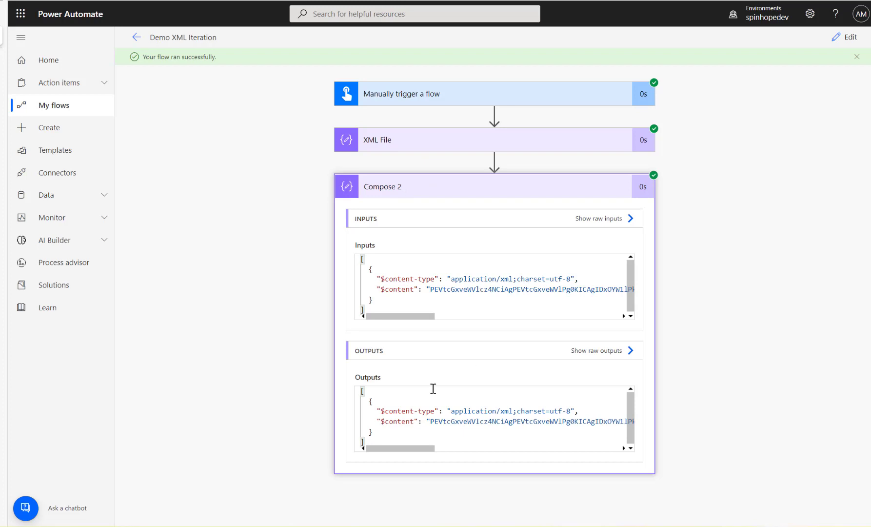
pyautogui.moveTo(372, 410); pyautogui.dragTo(589, 410)
pyautogui.click(418, 422)
pyautogui.moveTo(417, 422); pyautogui.dragTo(610, 422)
pyautogui.click(603, 359)
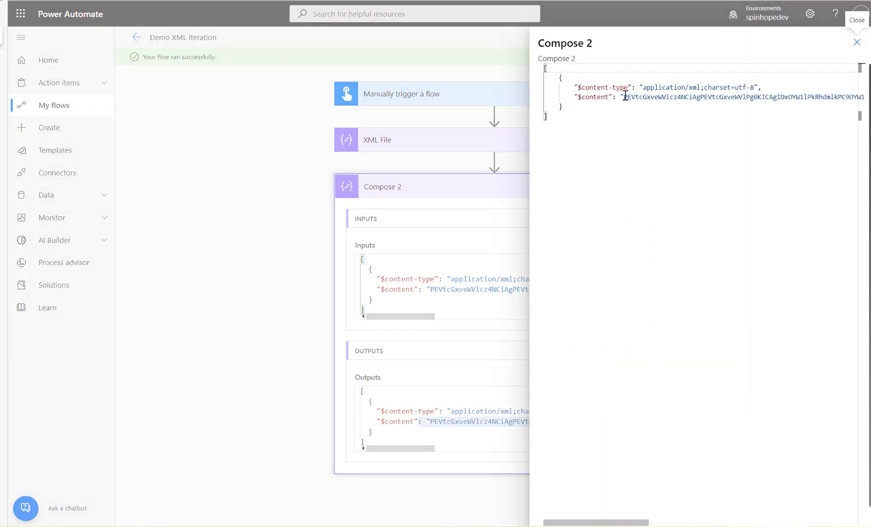
pyautogui.moveTo(625, 96); pyautogui.dragTo(856, 96)
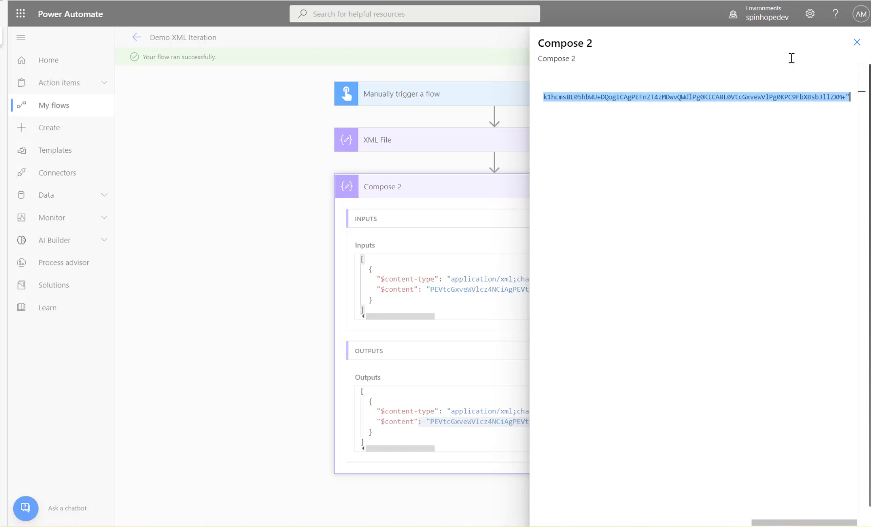
pyautogui.click(856, 42)
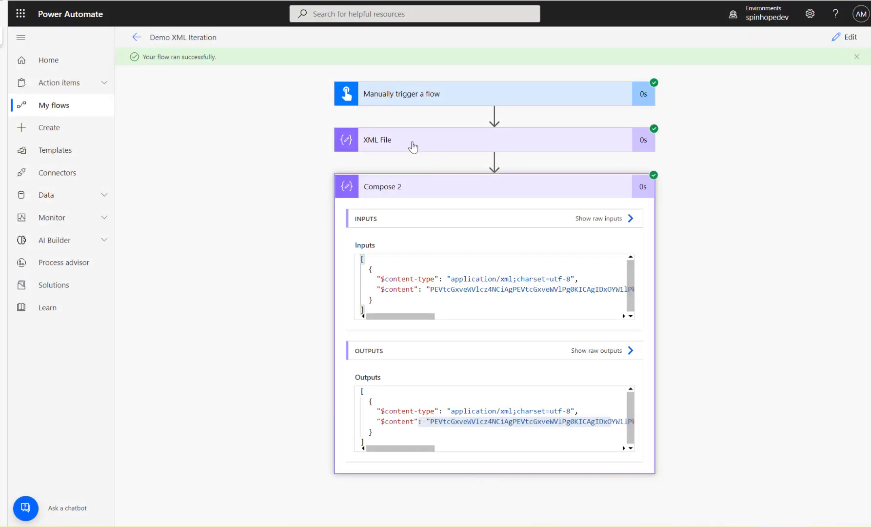
# - Review the XML File step's employee data, then return to the flow editor
pyautogui.click(413, 146)
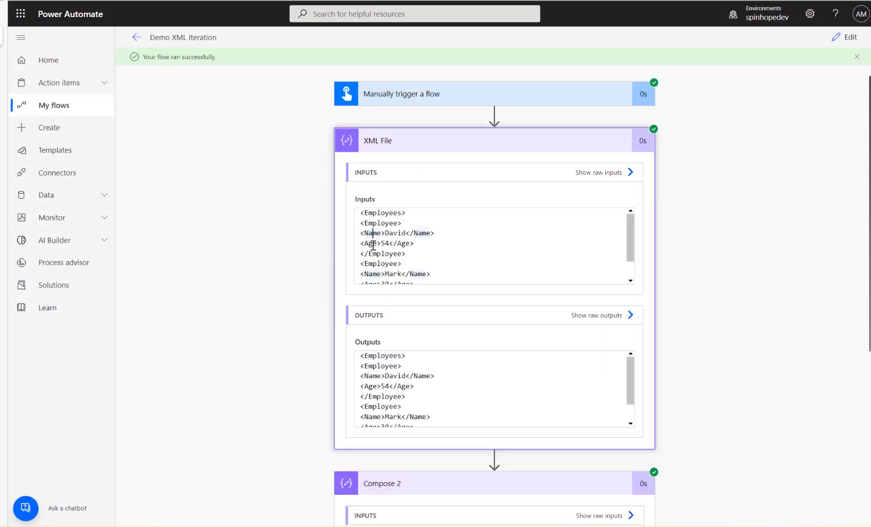
pyautogui.click(372, 243)
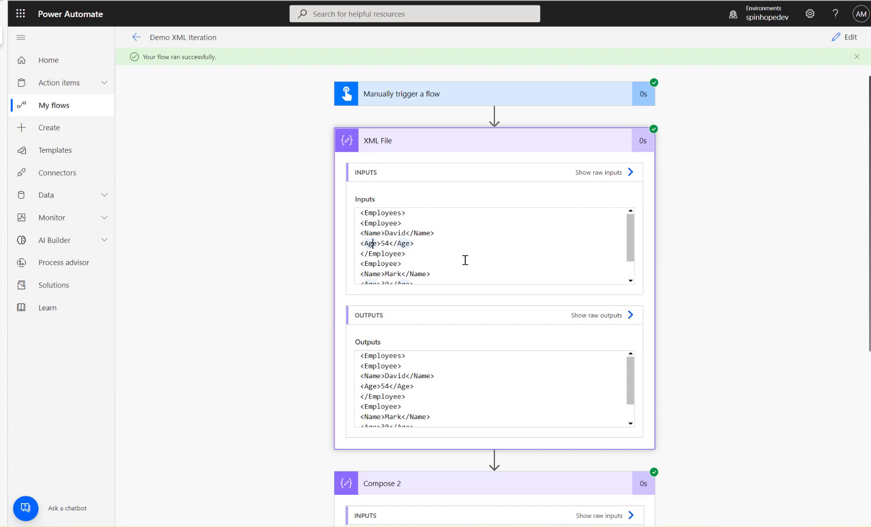
pyautogui.scroll(-2, 465, 258)
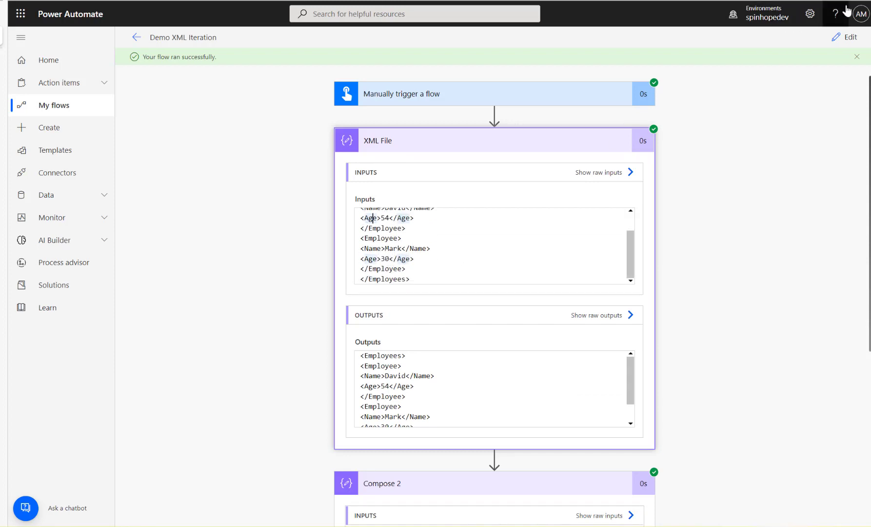
pyautogui.click(842, 38)
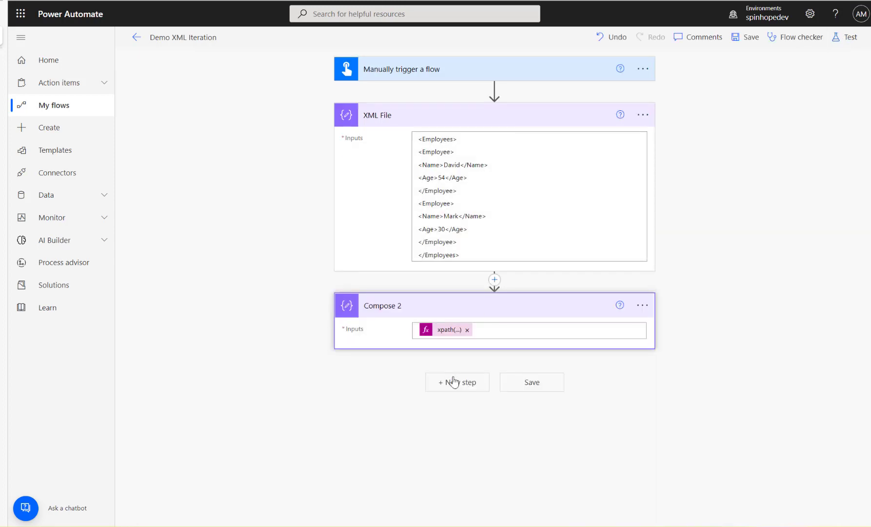
# - Add an Apply to each loop after Compose 2, iterating over Compose 2's Outputs
pyautogui.click(454, 436)
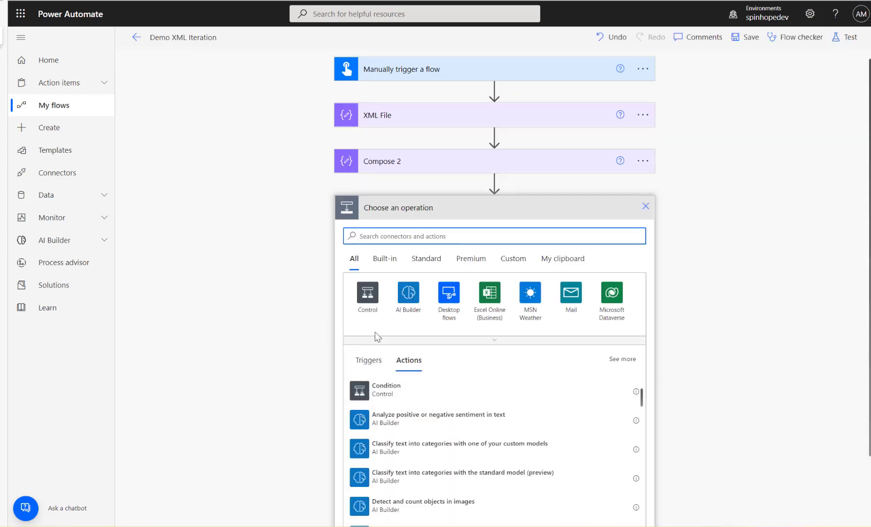
pyautogui.click(371, 311)
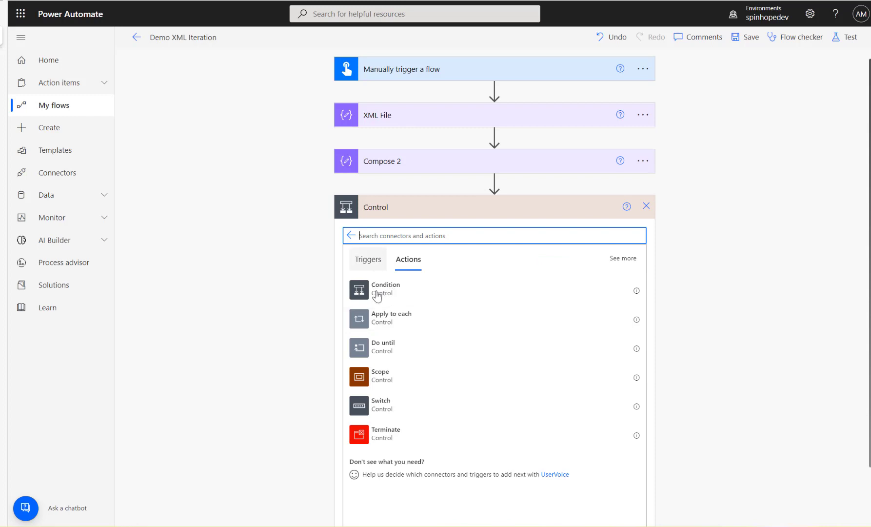
pyautogui.click(390, 319)
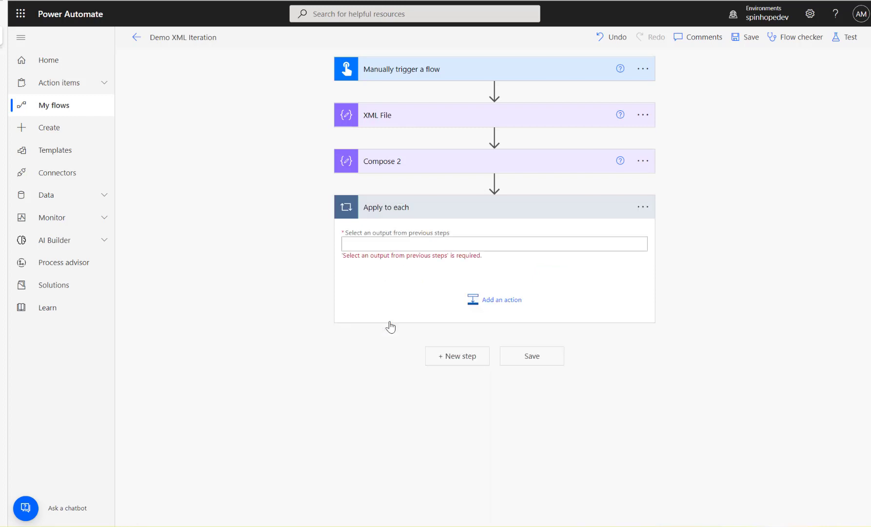
pyautogui.click(388, 246)
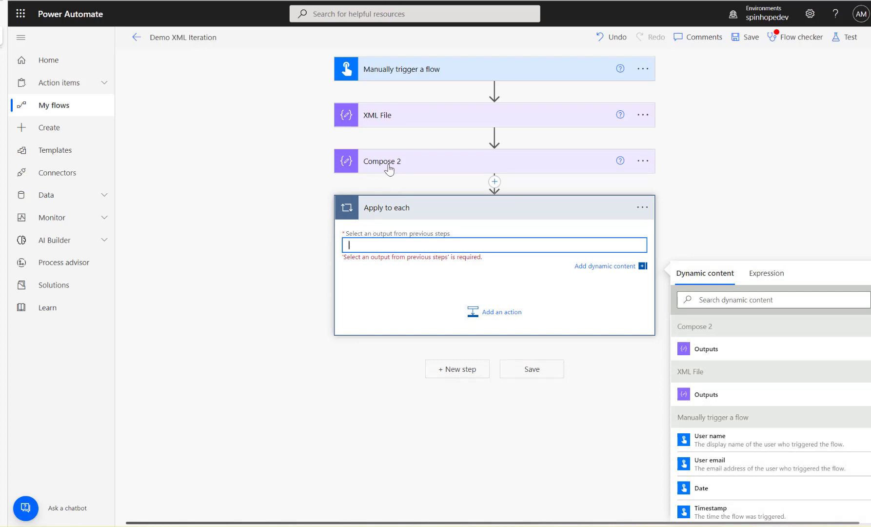
pyautogui.click(705, 349)
# - Add a Compose action inside the Apply to each loop
pyautogui.click(488, 314)
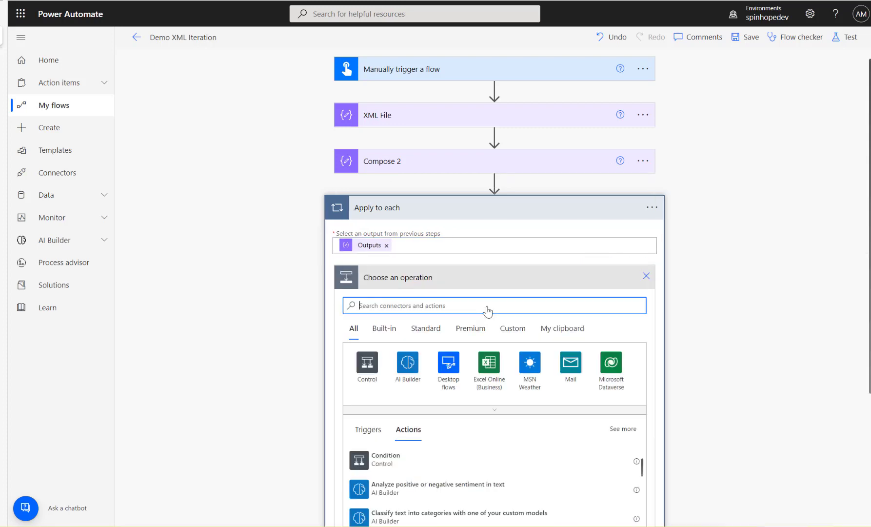
pyautogui.write('compose')
pyautogui.click(389, 463)
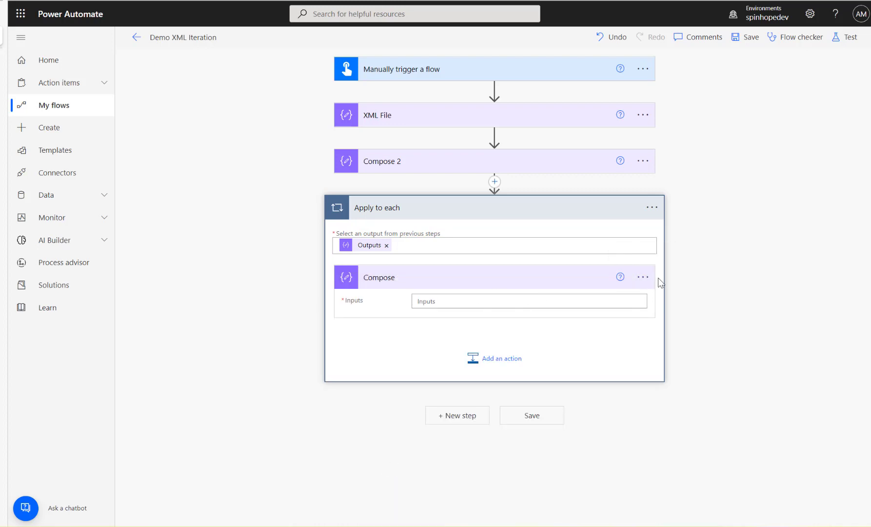
# - Rename the loop's Compose action to 'Each XML Node values'
pyautogui.click(644, 277)
pyautogui.click(671, 314)
pyautogui.write('Each')
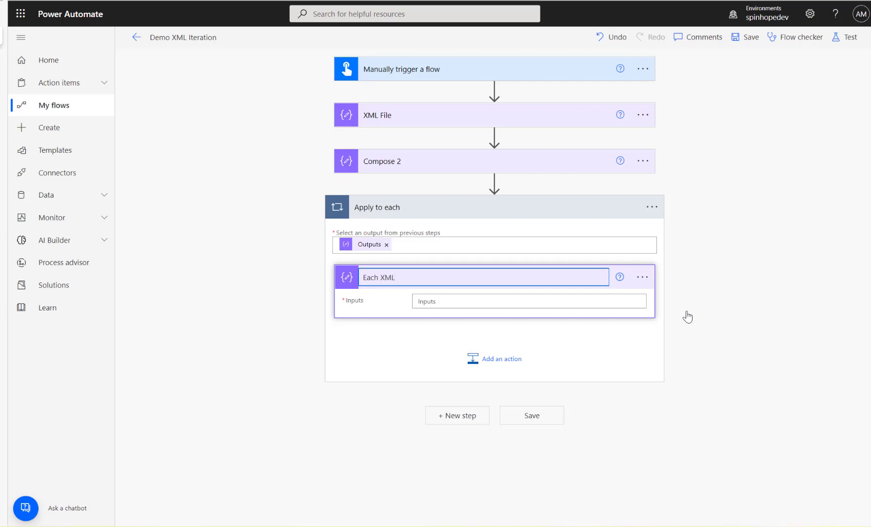
pyautogui.write('XML Node values')
pyautogui.click(217, 300)
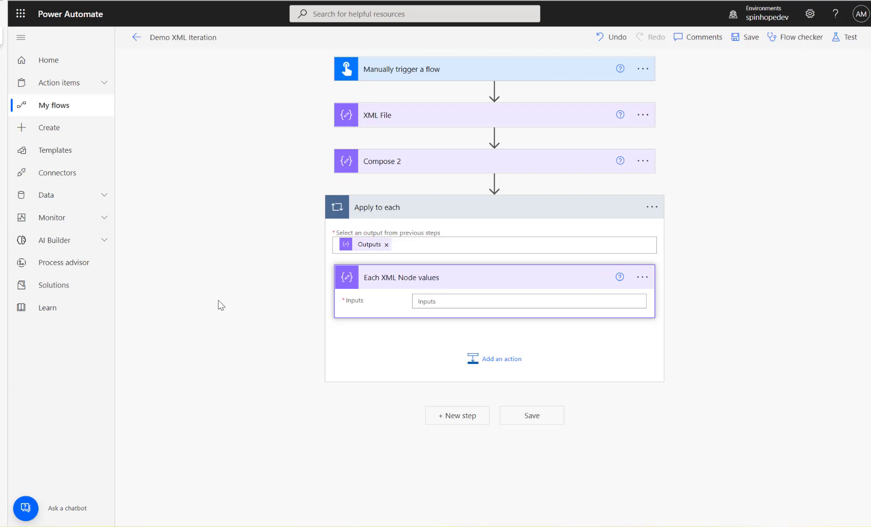
pyautogui.click(425, 301)
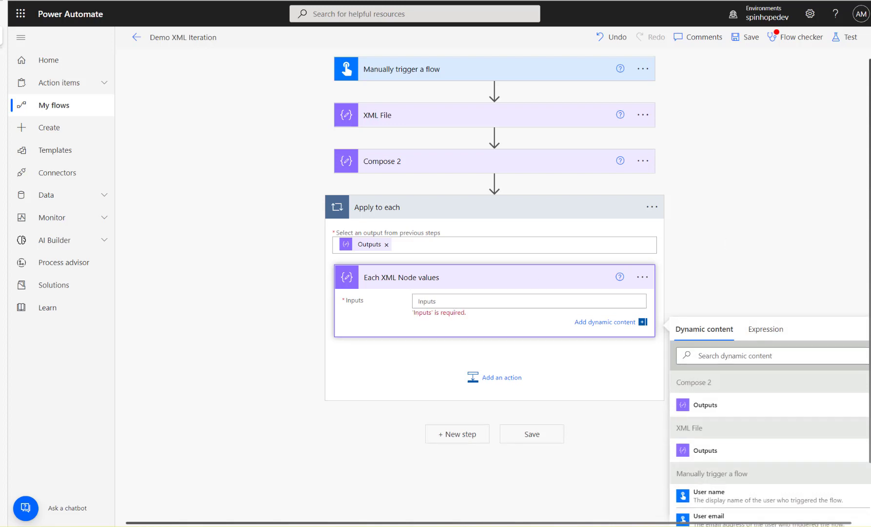
# - Set the input to xpath(xml(item()),'string(Employee/Name)') after dismissing an invalid-expression alert
pyautogui.click(766, 330)
pyautogui.write('xpa')
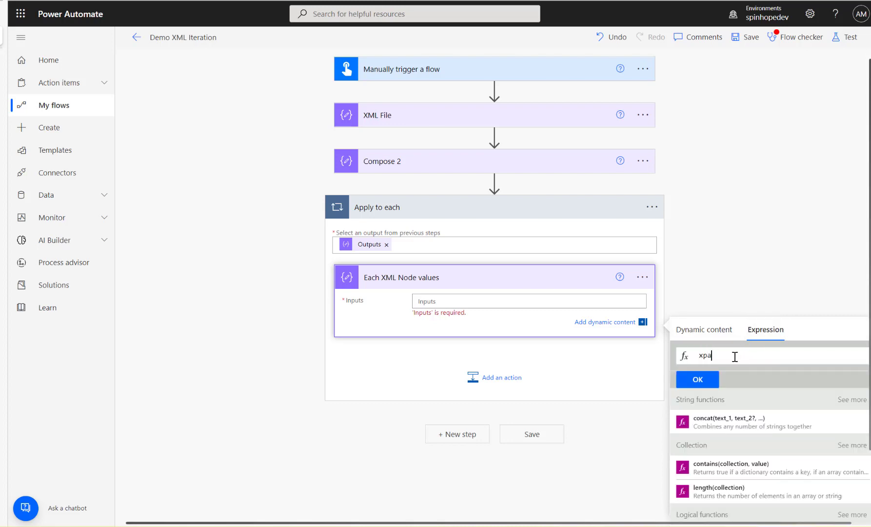
pyautogui.write('th(')
pyautogui.write('xml')
pyautogui.write('(')
pyautogui.write('ite')
pyautogui.write('m(')
pyautogui.write(')')
pyautogui.write('),')
pyautogui.write("''")
pyautogui.write('string')
pyautogui.write('(')
pyautogui.write(')')
pyautogui.write('Employee')
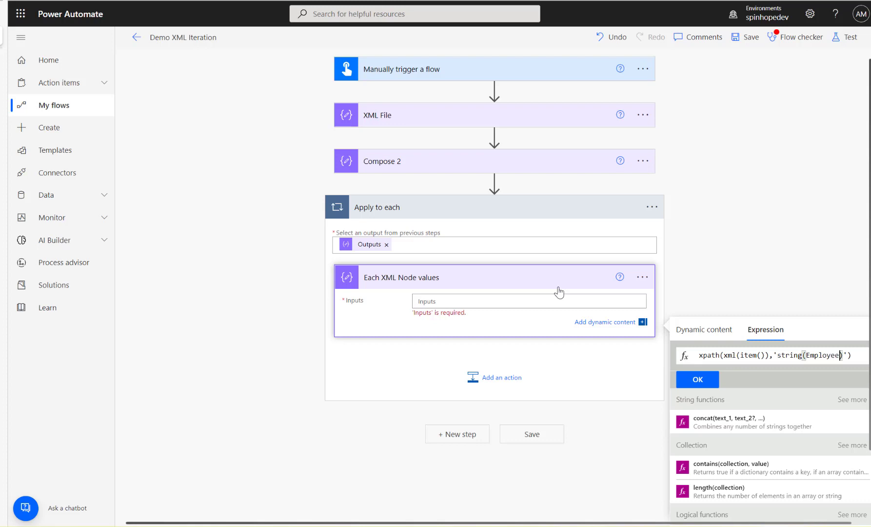
pyautogui.write('/Name')
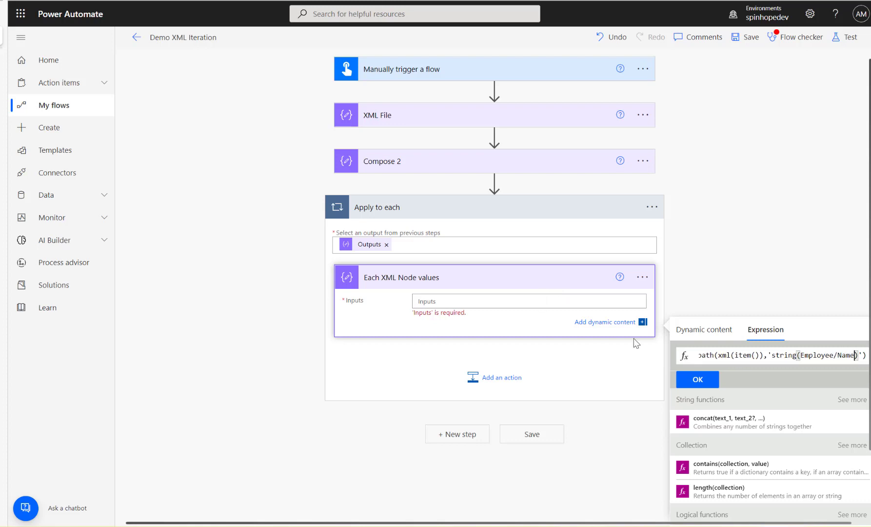
pyautogui.click(695, 379)
pyautogui.press('Return')
pyautogui.click(470, 297)
pyautogui.click(694, 380)
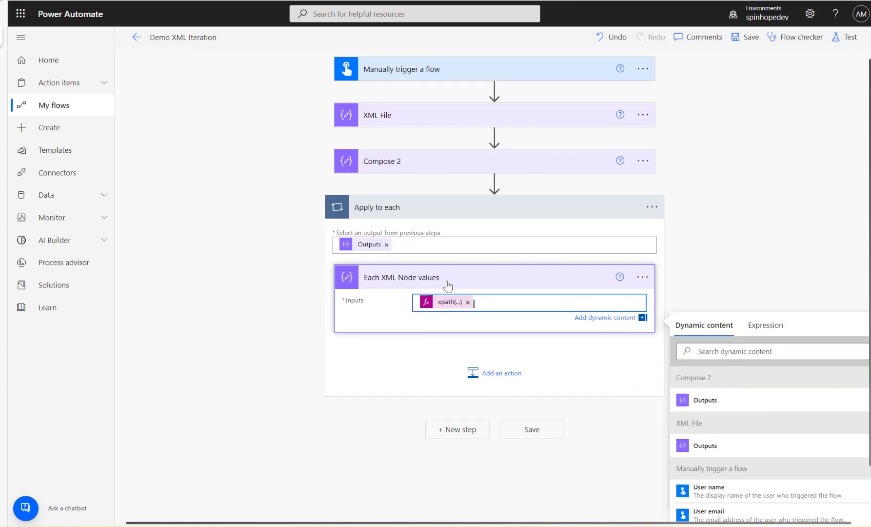
# - Review the xpath expression, checking its xml, string and Employee parts
pyautogui.click(451, 302)
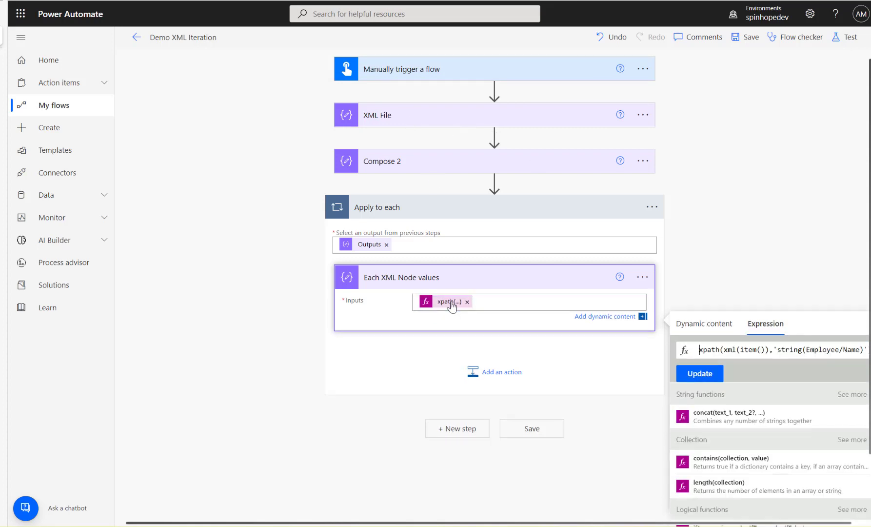
pyautogui.doubleClick(730, 349)
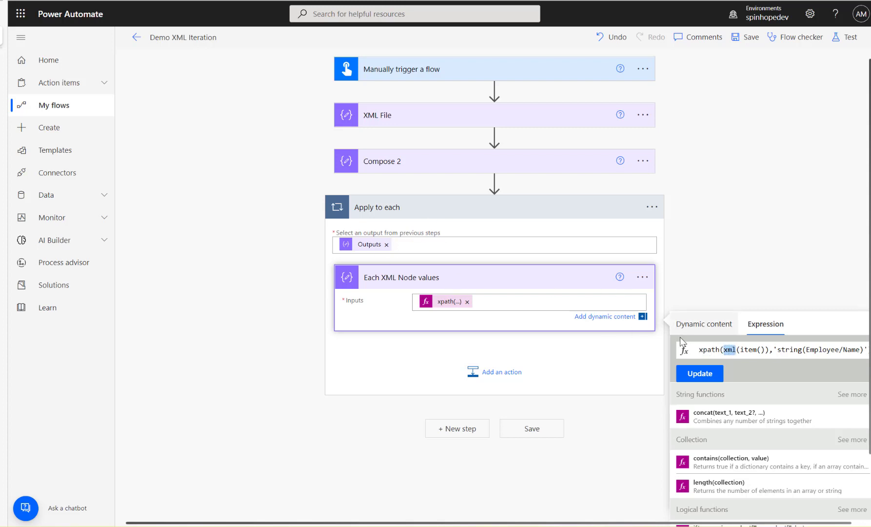
pyautogui.doubleClick(791, 350)
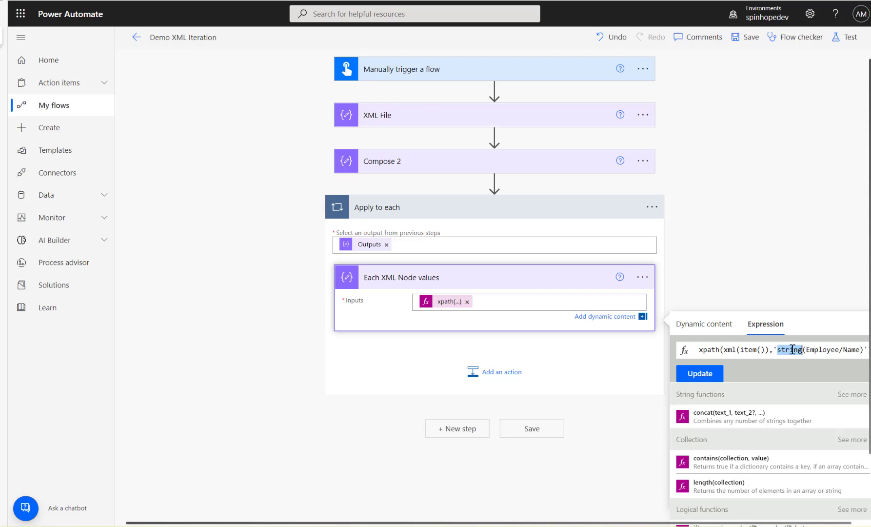
pyautogui.doubleClick(828, 350)
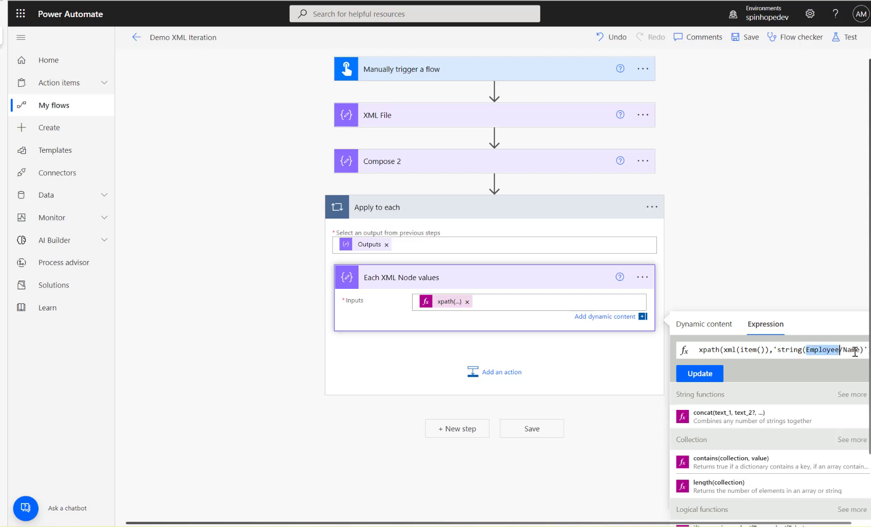
# - Compare the Employee and Name element names in the XML File data
pyautogui.click(408, 121)
pyautogui.doubleClick(435, 151)
pyautogui.doubleClick(432, 162)
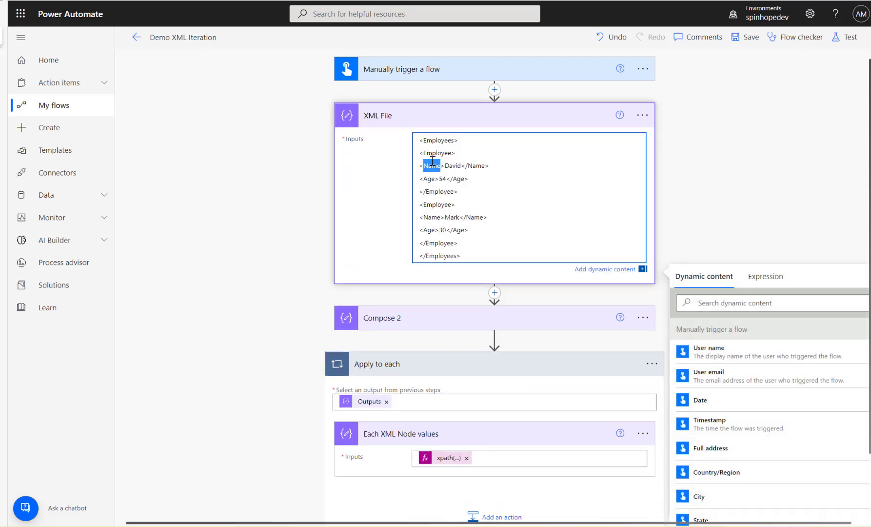
pyautogui.scroll(-2, 216, 350)
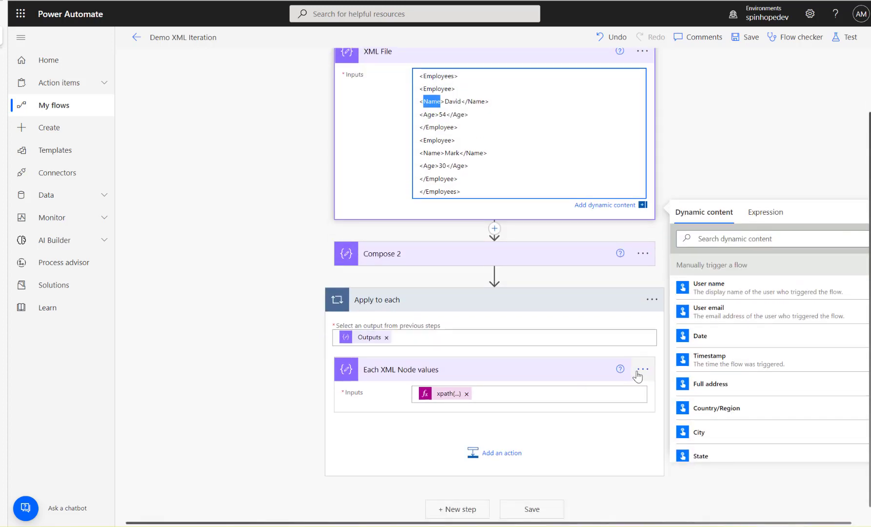
pyautogui.click(641, 369)
pyautogui.click(639, 371)
# - Rename the xpath Compose action to Name, then search 'com' for a new loop action
pyautogui.click(640, 369)
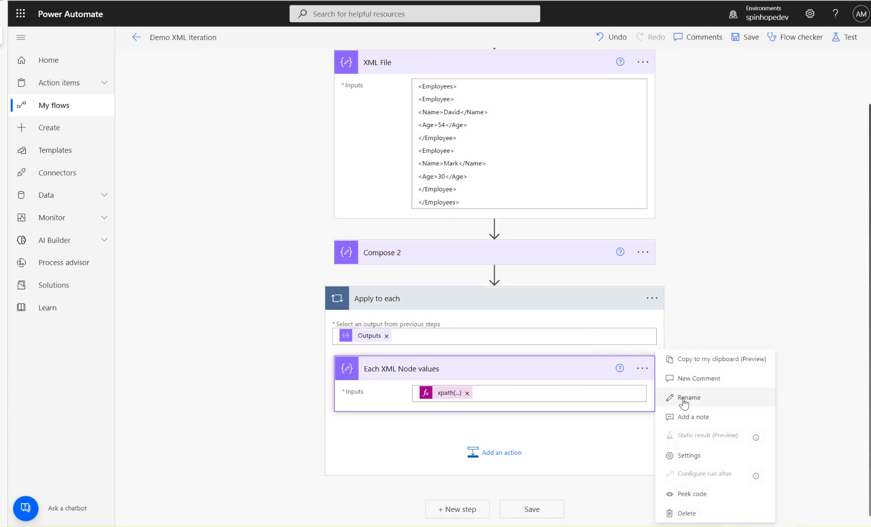
pyautogui.click(687, 397)
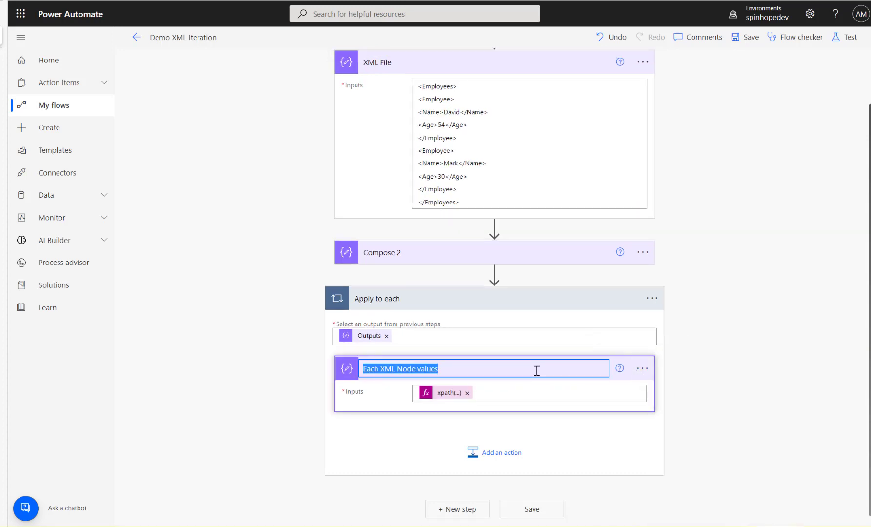
pyautogui.write('Bame')
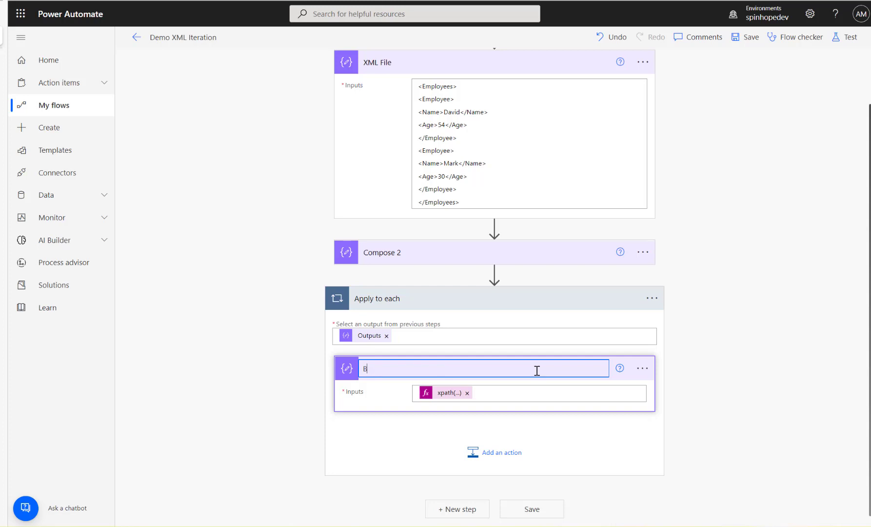
pyautogui.click(238, 413)
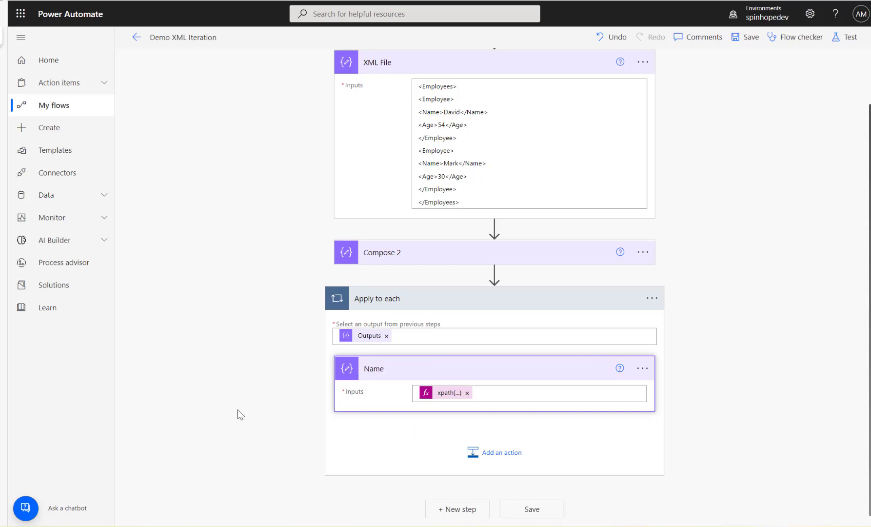
pyautogui.click(509, 456)
pyautogui.write('compose')
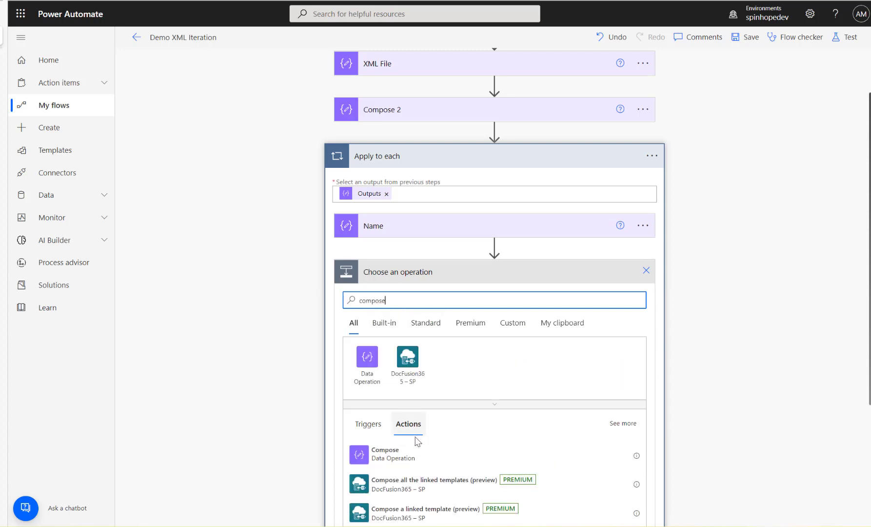
# - Add a Compose action after Name in the loop and rename it Age
pyautogui.click(393, 453)
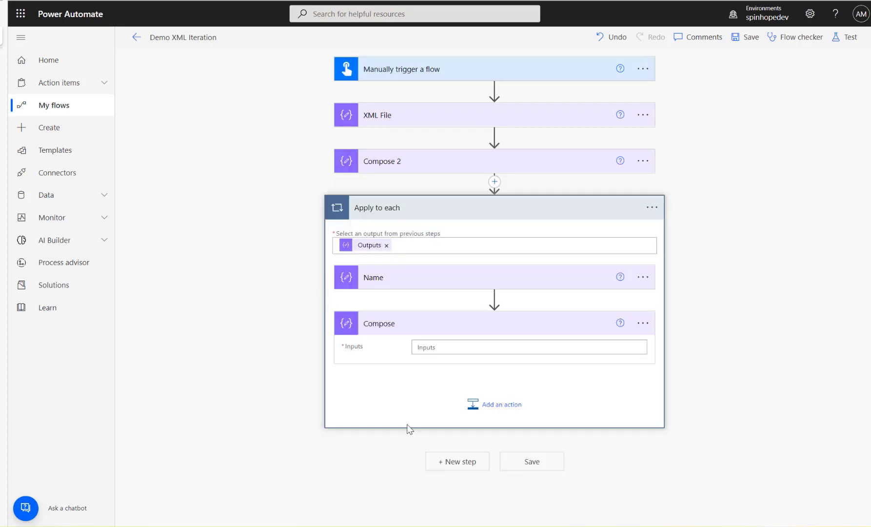
pyautogui.click(643, 323)
pyautogui.click(689, 359)
pyautogui.write('Age')
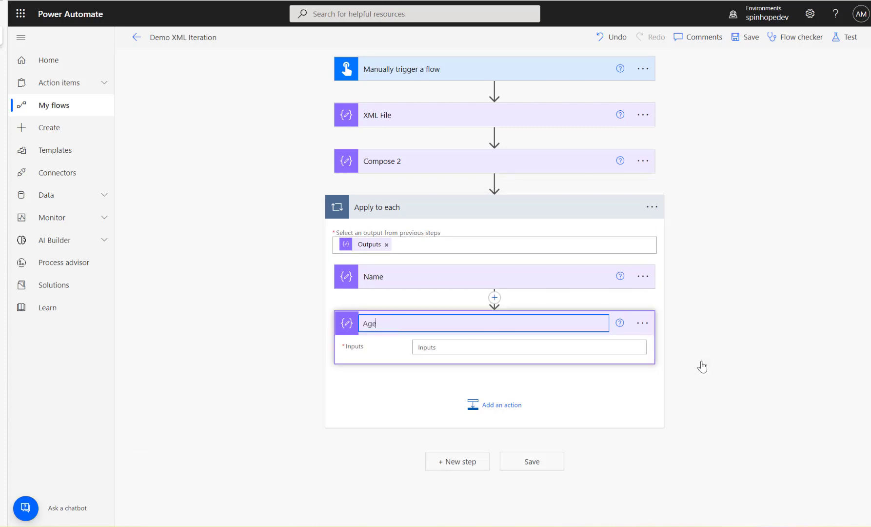
pyautogui.press('Return')
# - Give Age the input xpath(xml(item()),'string(Employee/Age)'), adapted from the Name expression
pyautogui.click(390, 278)
pyautogui.click(437, 305)
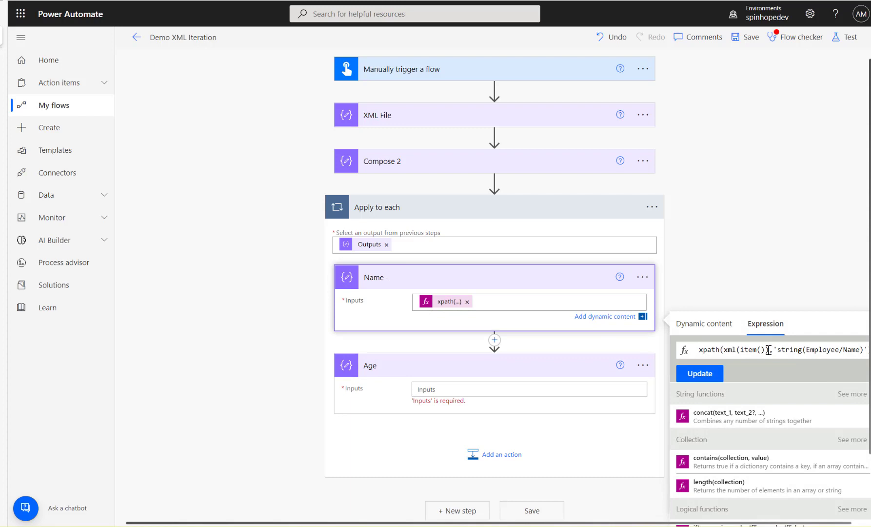
pyautogui.hotkey('ctrl', 'a')
pyautogui.hotkey('ctrl', 'c')
pyautogui.click(731, 256)
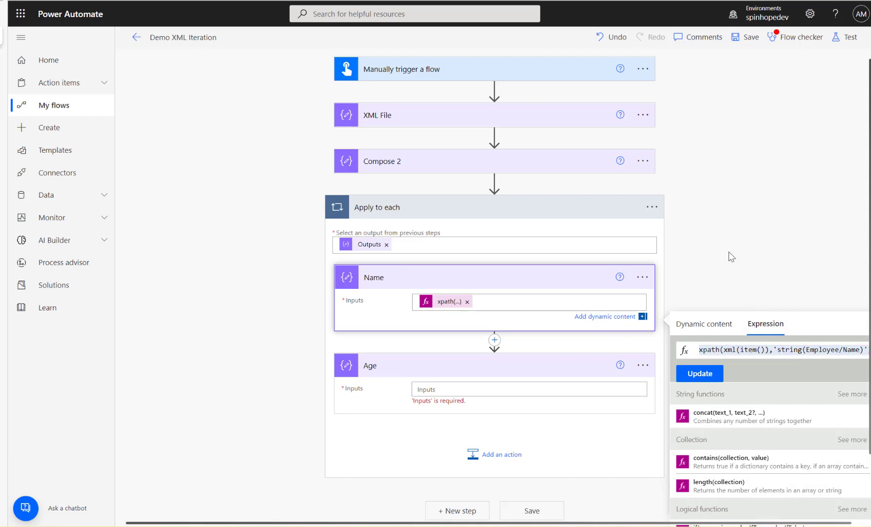
pyautogui.click(460, 378)
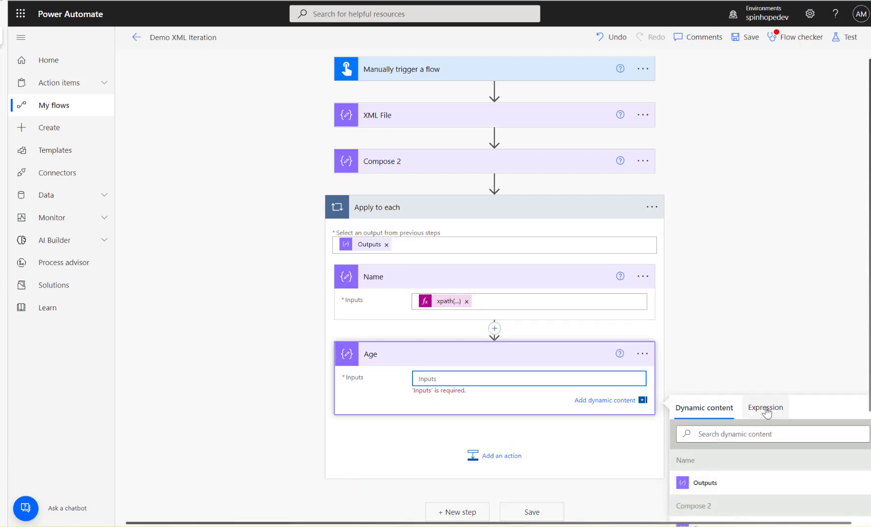
pyautogui.click(767, 410)
pyautogui.hotkey('ctrl', 'v')
pyautogui.doubleClick(833, 432)
pyautogui.write('Age')
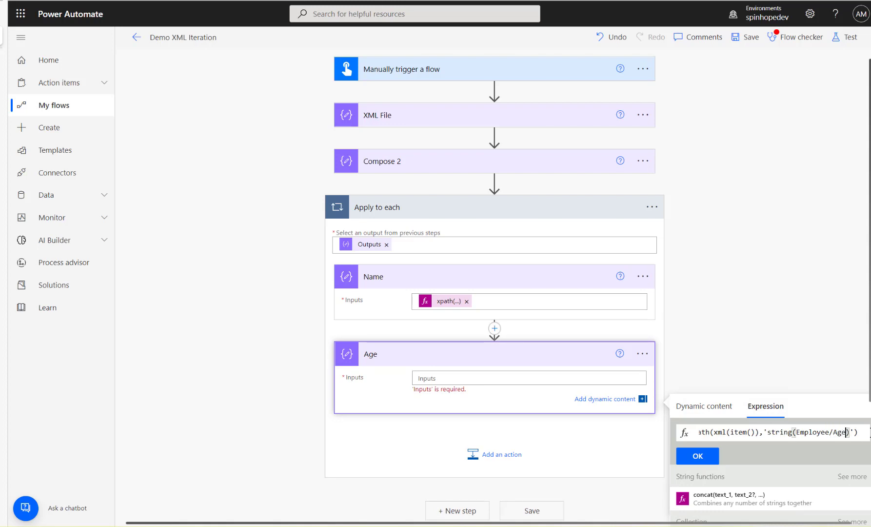
pyautogui.click(488, 378)
pyautogui.click(693, 458)
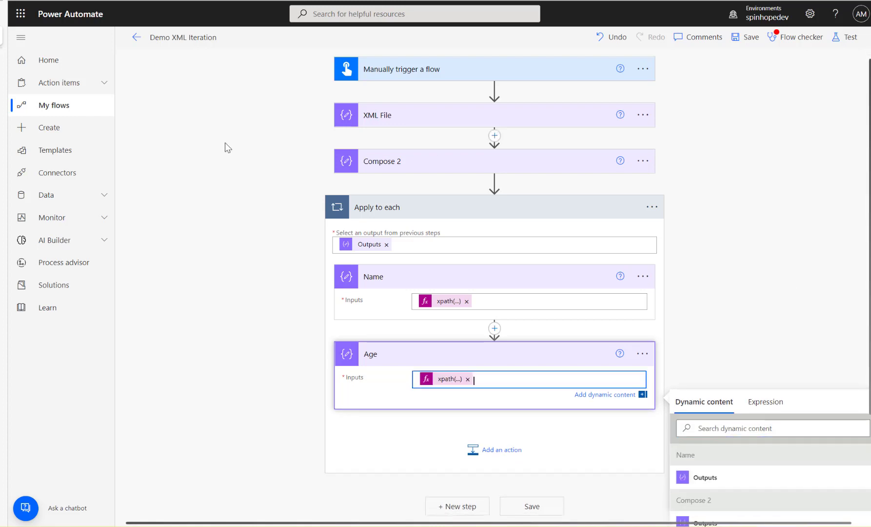
# - Expand the XML File step and point out each employee's Age element
pyautogui.click(396, 126)
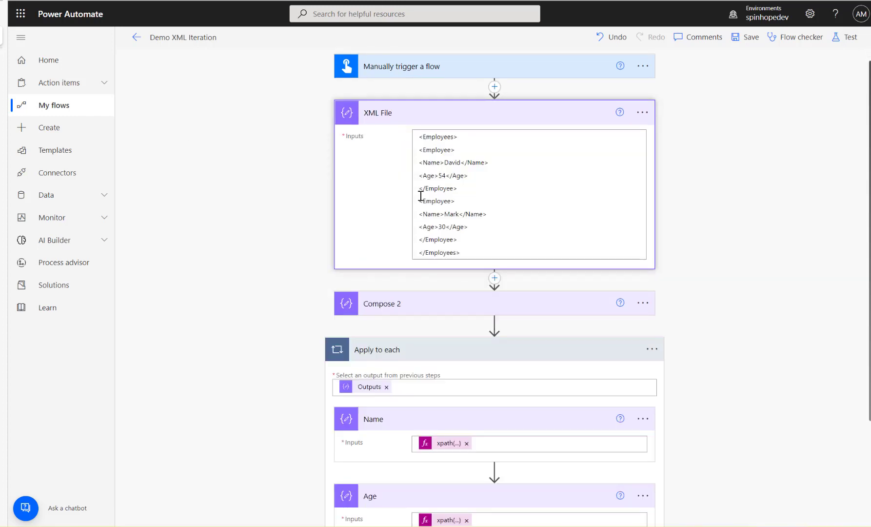
pyautogui.doubleClick(429, 226)
pyautogui.doubleClick(429, 175)
pyautogui.scroll(-3, 577, 380)
# - Review the Age and Name xpath expressions and copy the Name formula
pyautogui.click(448, 393)
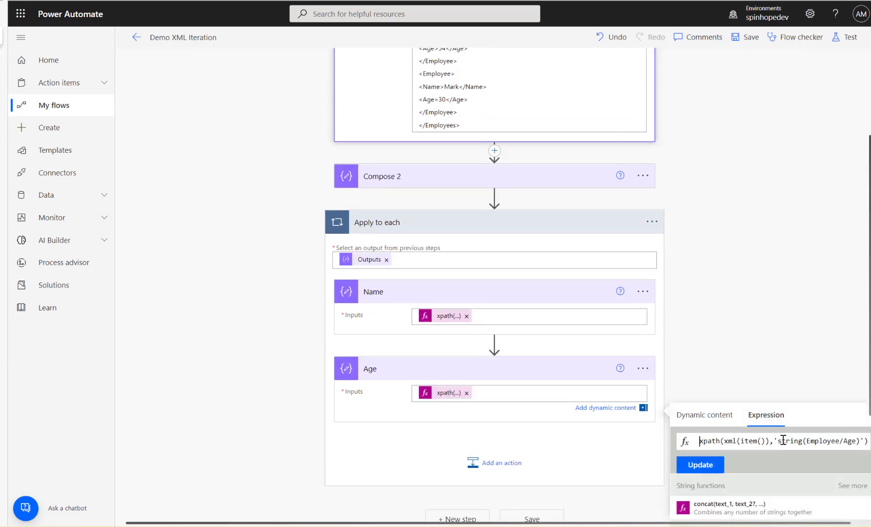
pyautogui.click(444, 317)
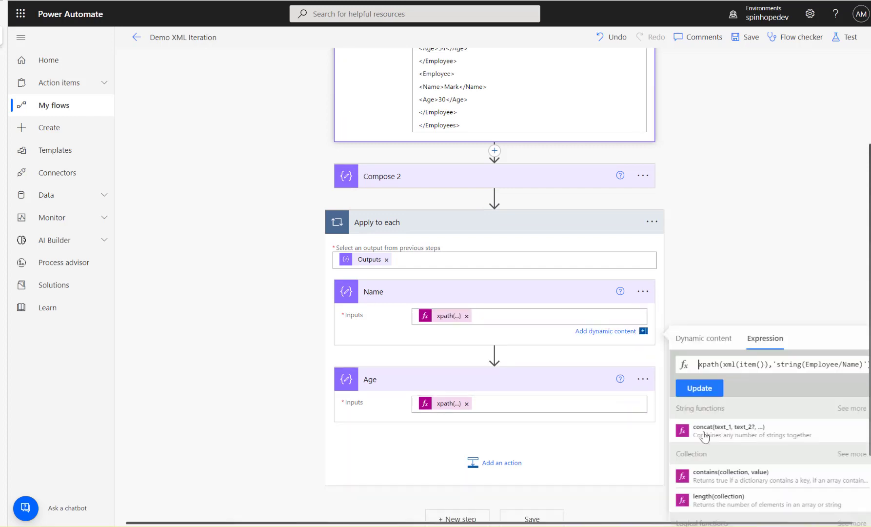
pyautogui.hotkey('ctrl', 'a')
pyautogui.hotkey('ctrl', 'c')
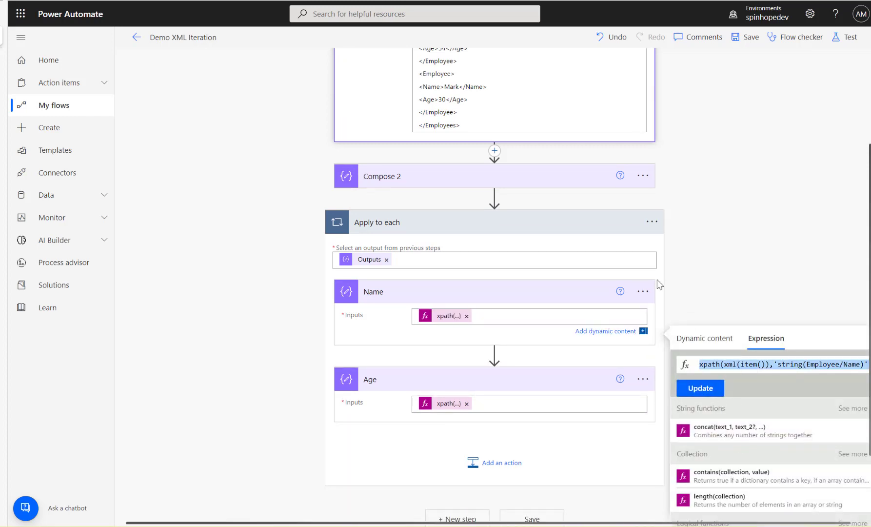
pyautogui.click(642, 288)
# - Add a note to the Name step containing its formula string(Employee/Name)
pyautogui.click(644, 292)
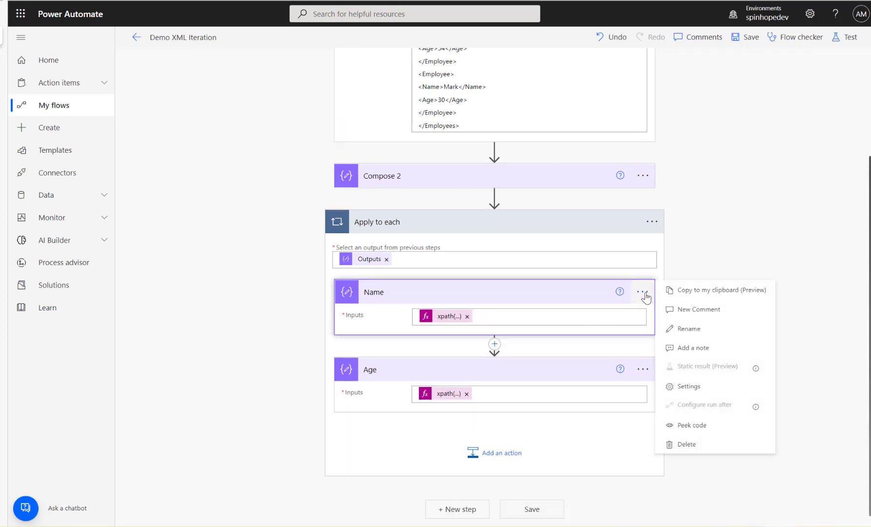
pyautogui.click(701, 347)
pyautogui.hotkey('ctrl', 'v')
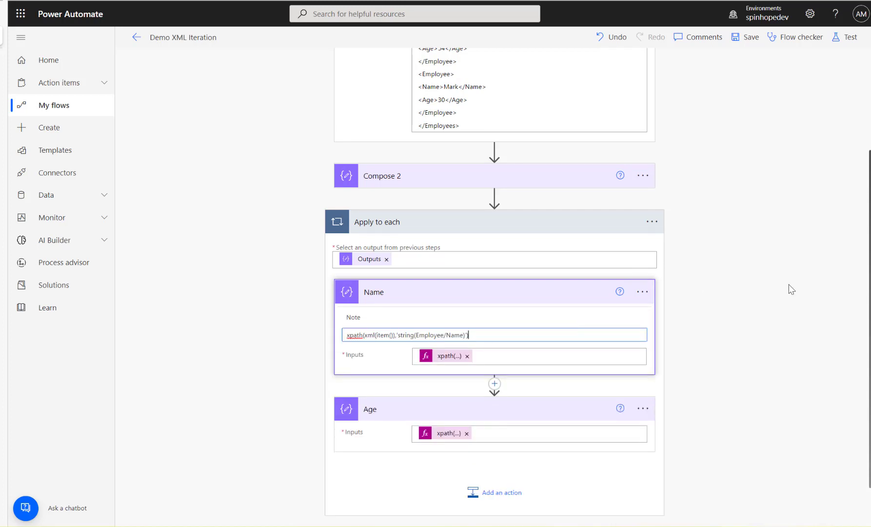
pyautogui.click(791, 290)
# - Copy the Age expression and paste string(Employee/Age) into a note on the Age step
pyautogui.click(642, 392)
pyautogui.click(448, 420)
pyautogui.hotkey('ctrl', 'c')
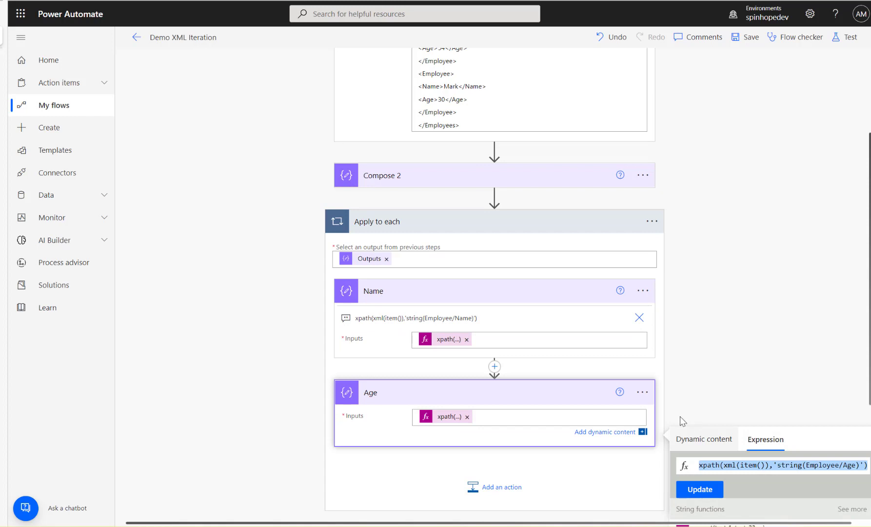
pyautogui.click(642, 392)
pyautogui.click(682, 415)
pyautogui.hotkey('ctrl', 'v')
pyautogui.click(772, 309)
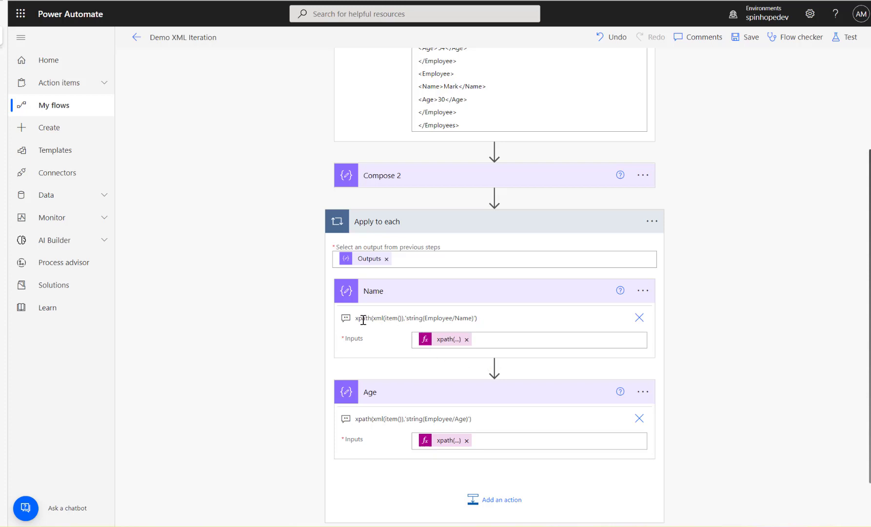
# - Highlight the item, xml, Employee and Name parts of the Name note's formula
pyautogui.doubleClick(392, 319)
pyautogui.moveTo(373, 318); pyautogui.dragTo(412, 318)
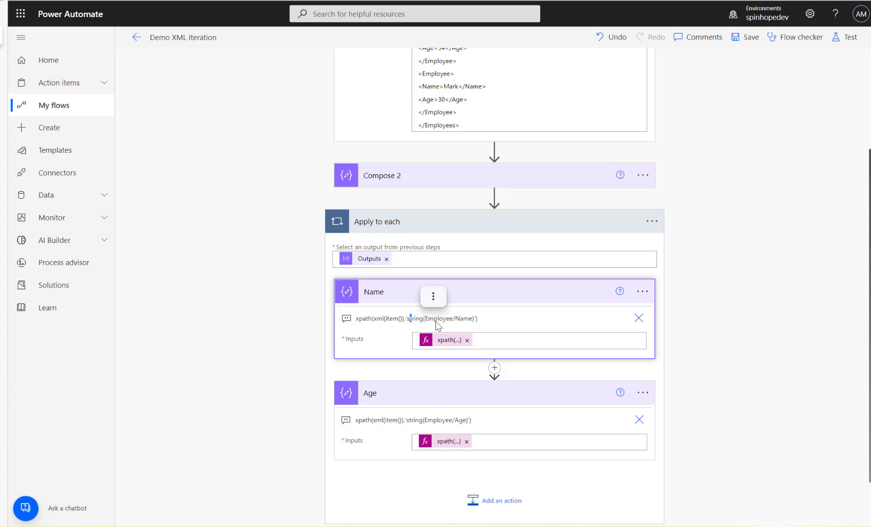
pyautogui.doubleClick(441, 318)
pyautogui.doubleClick(463, 318)
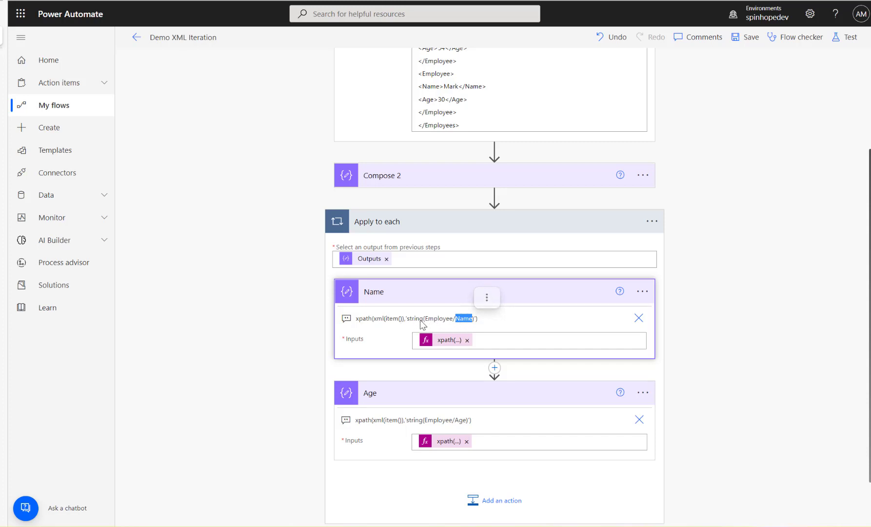
# - Save the Demo XML Iteration flow and run a manual test to see its results
pyautogui.click(840, 37)
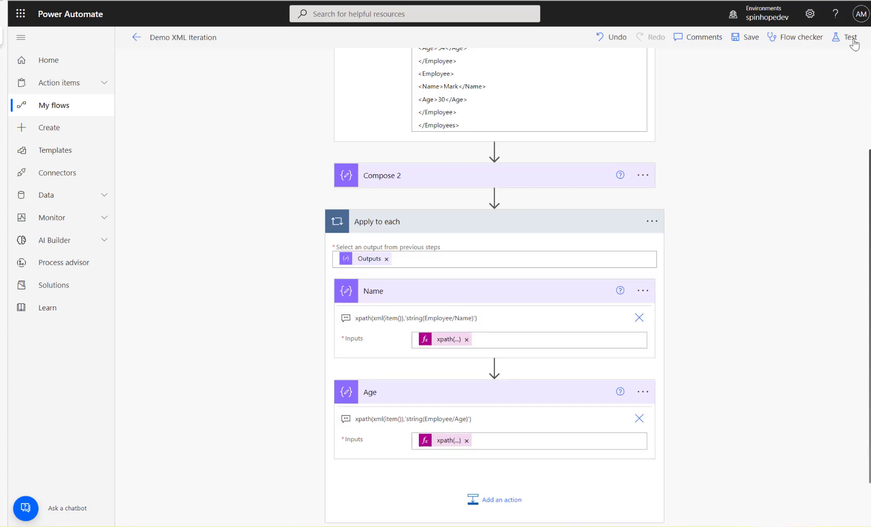
pyautogui.click(732, 506)
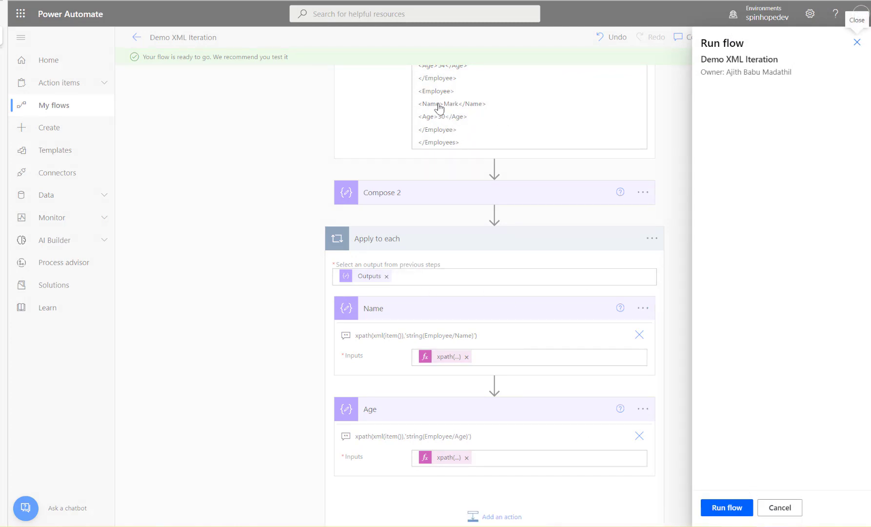
pyautogui.click(729, 510)
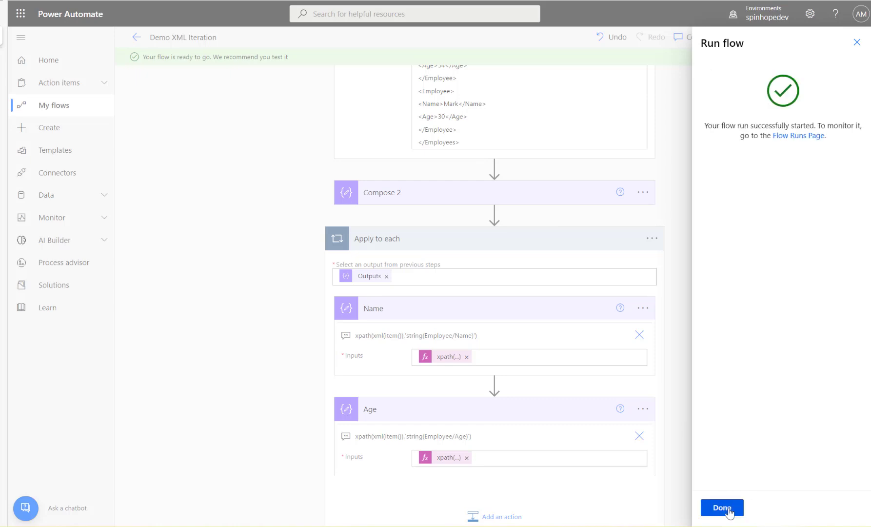
pyautogui.click(728, 509)
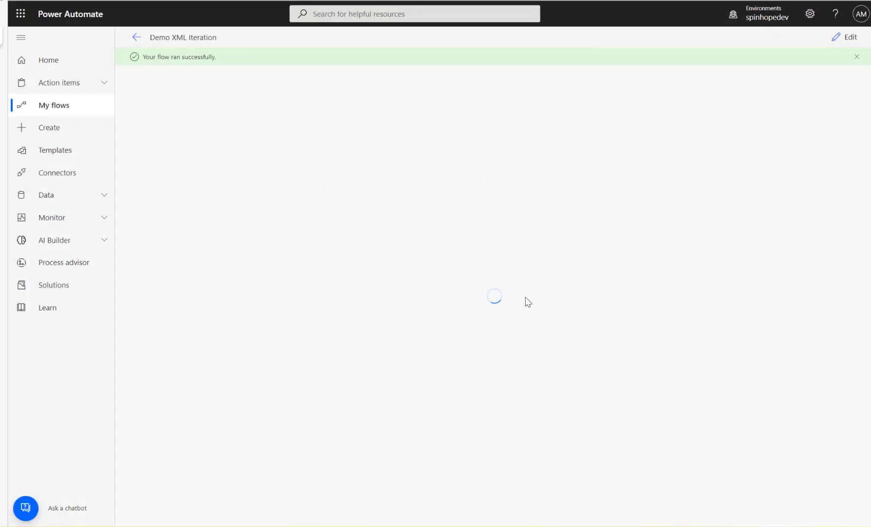
# - Inspect the loop's single iteration with empty Name and Age outputs, then reopen the flow for editing
pyautogui.click(414, 228)
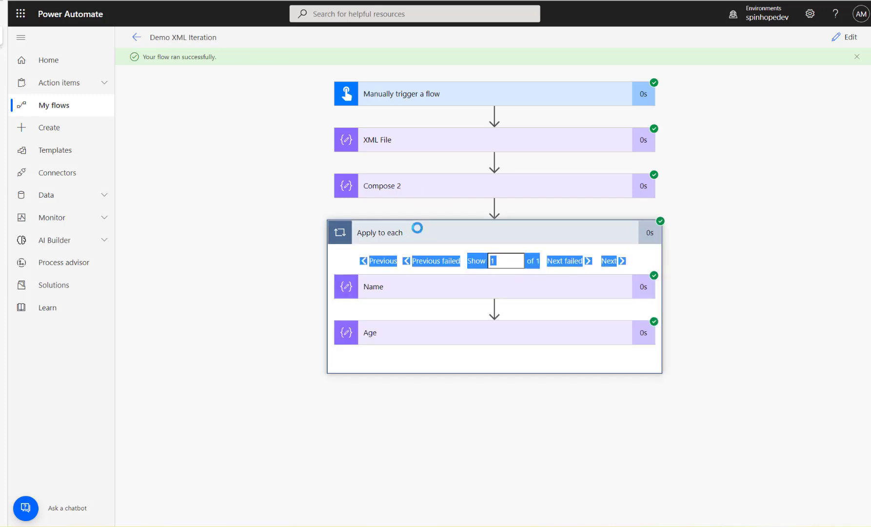
pyautogui.click(439, 291)
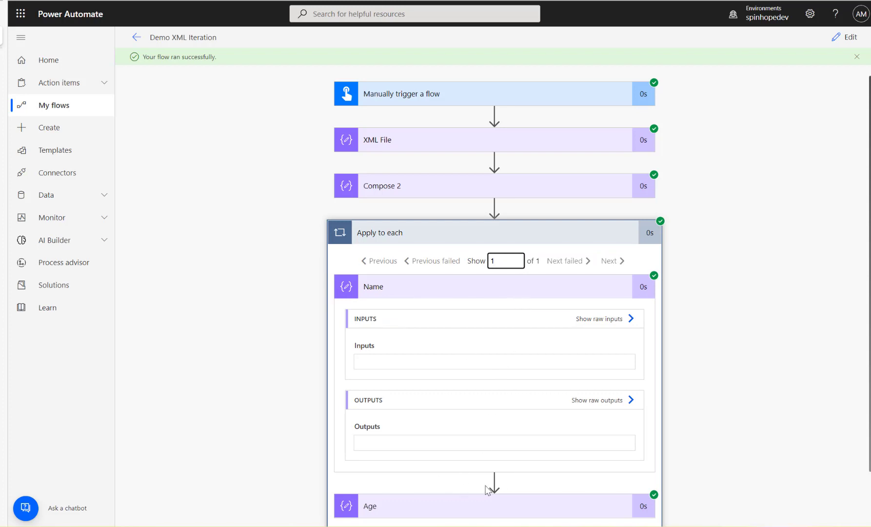
pyautogui.scroll(-1, 485, 485)
pyautogui.click(449, 458)
pyautogui.scroll(-2, 449, 459)
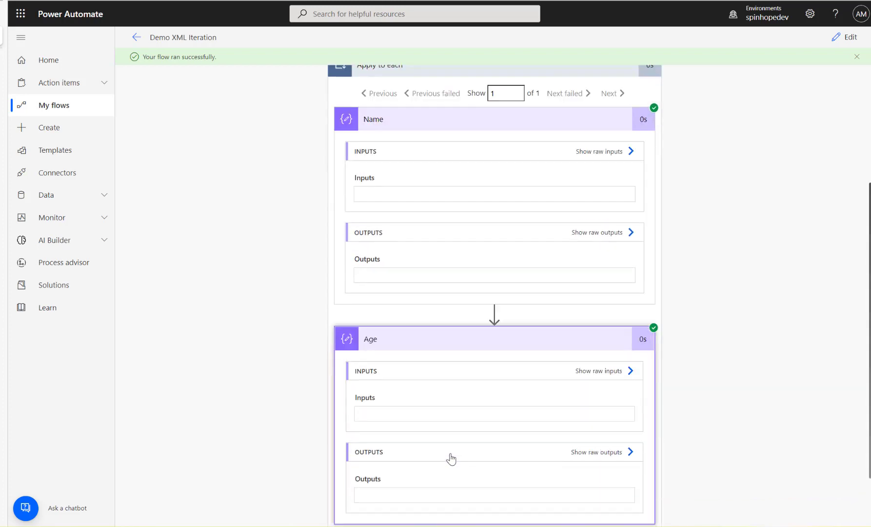
pyautogui.click(433, 195)
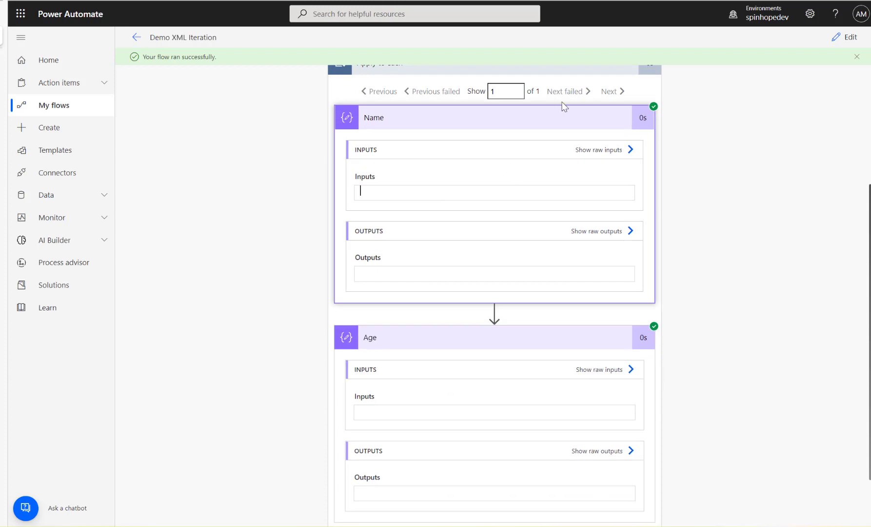
pyautogui.scroll(3, 556, 217)
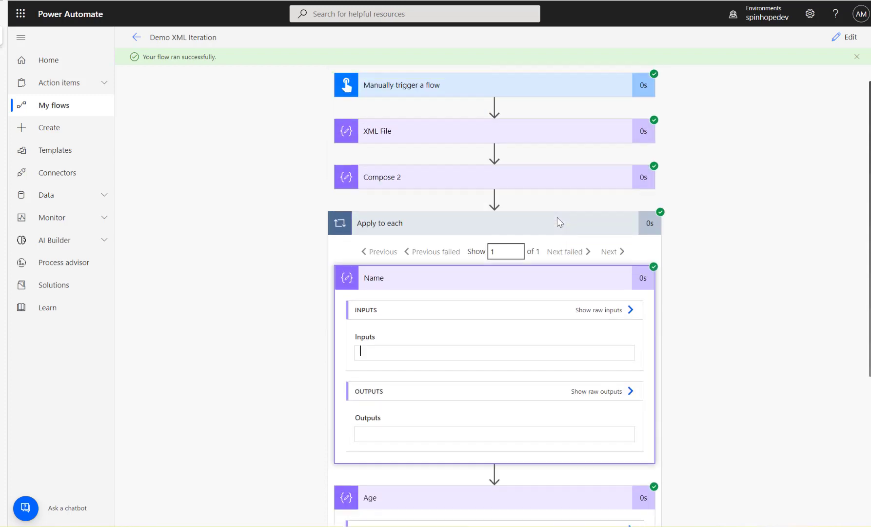
pyautogui.click(835, 41)
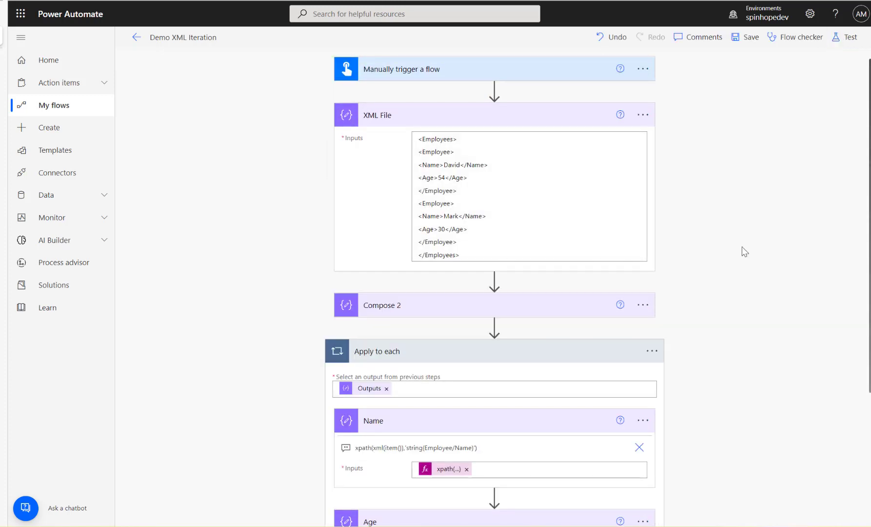
# - Change the Compose 2 xpath to target '//Employees/Employee' and update it
pyautogui.click(434, 314)
pyautogui.click(437, 330)
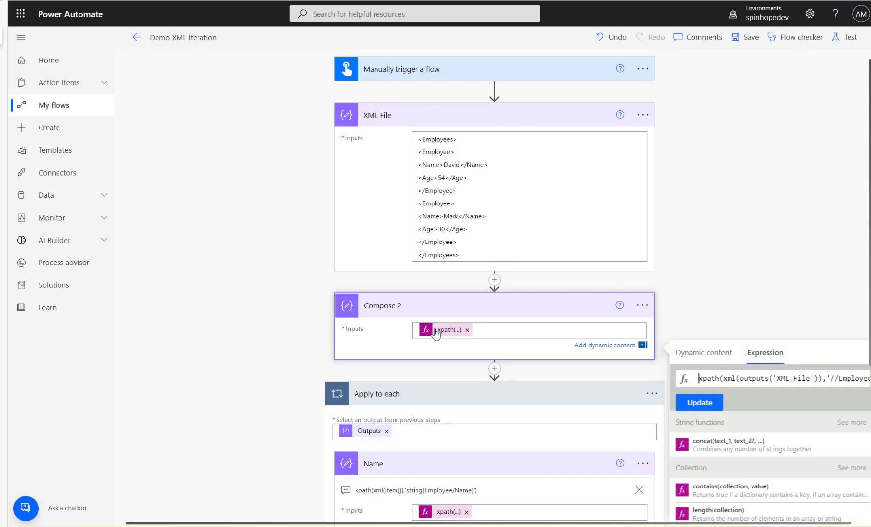
pyautogui.click(846, 379)
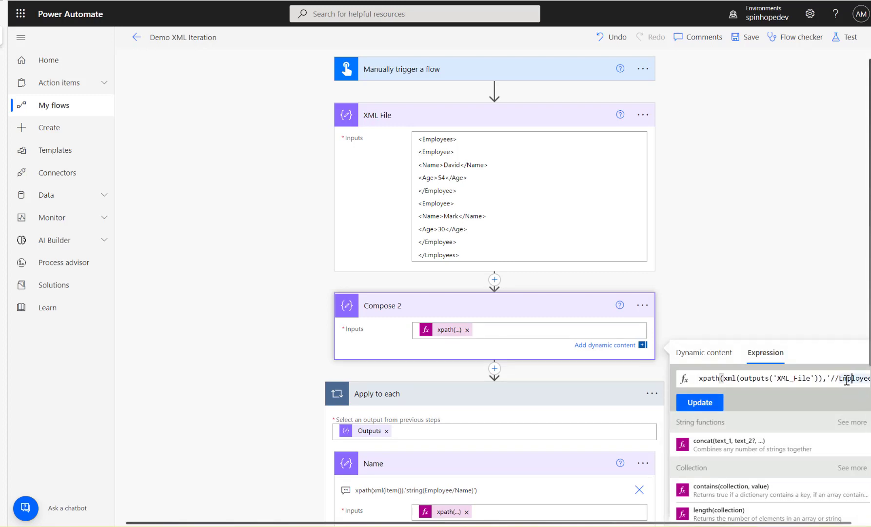
pyautogui.press('End')
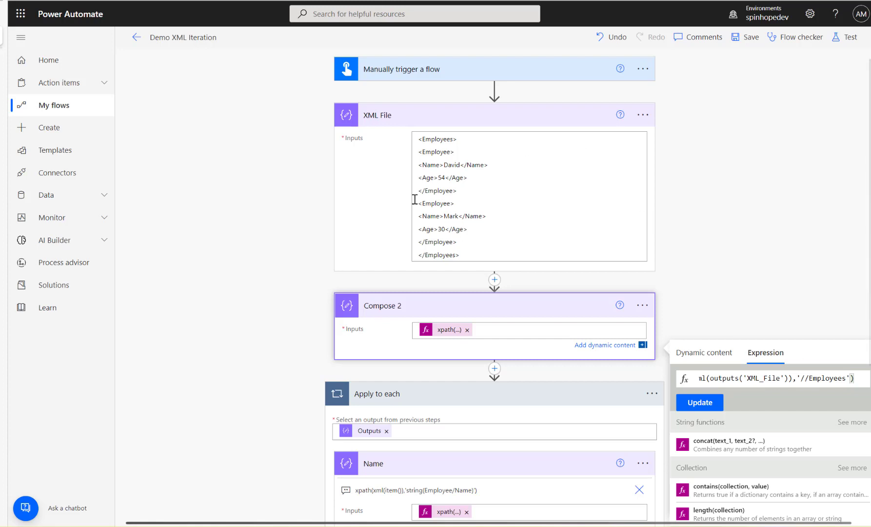
pyautogui.doubleClick(845, 376)
pyautogui.write('/Em')
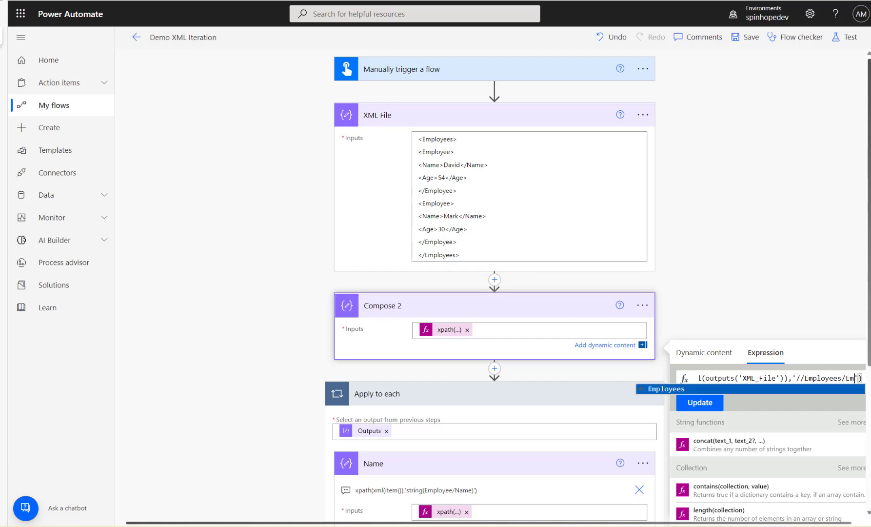
pyautogui.write('ployee')
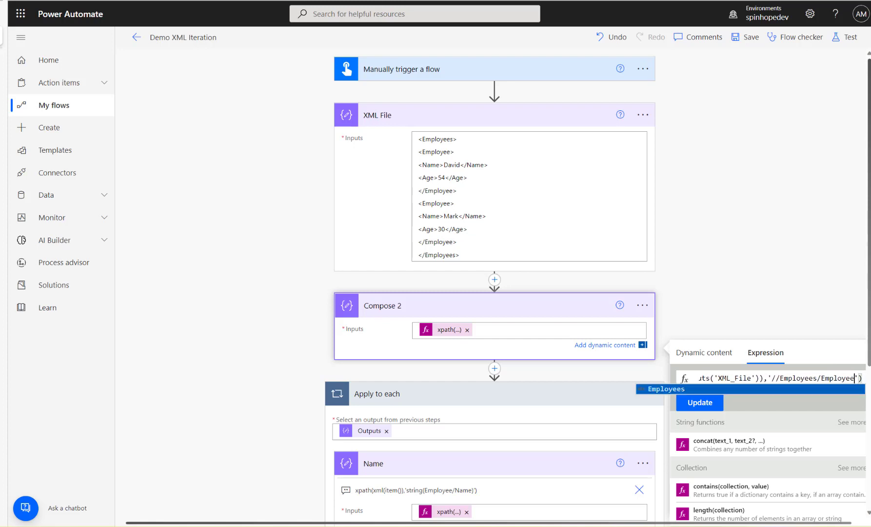
pyautogui.click(710, 408)
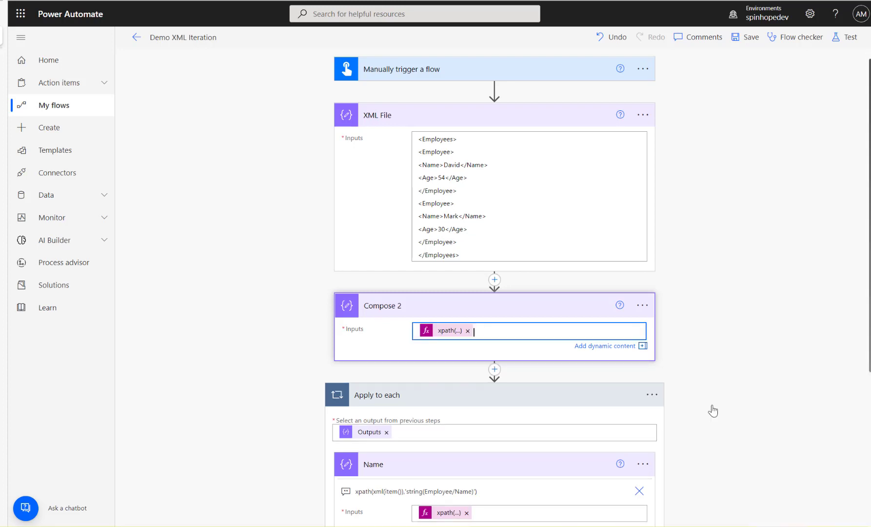
# - Paste the Compose 2 xpath expression into a new note on that step
pyautogui.click(445, 331)
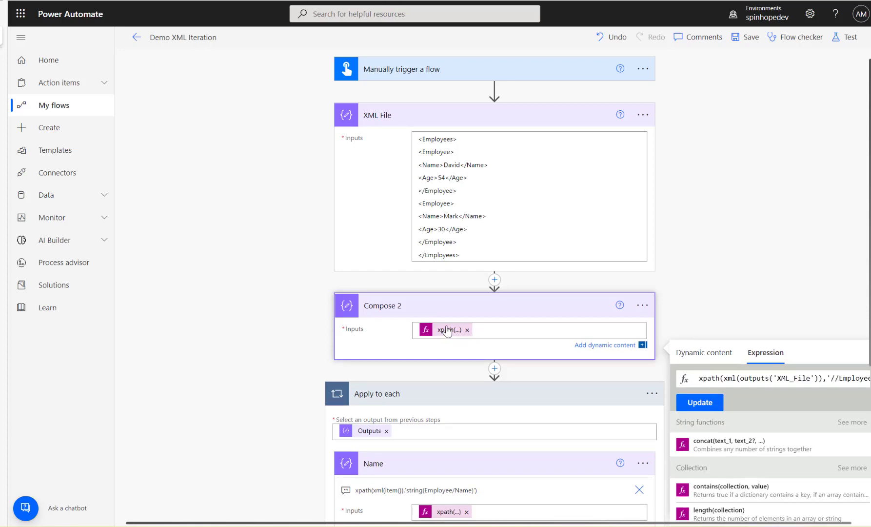
pyautogui.click(643, 305)
pyautogui.click(694, 360)
pyautogui.write("xpath(xml(outputs('XML_File')),'//Employees/Employee')")
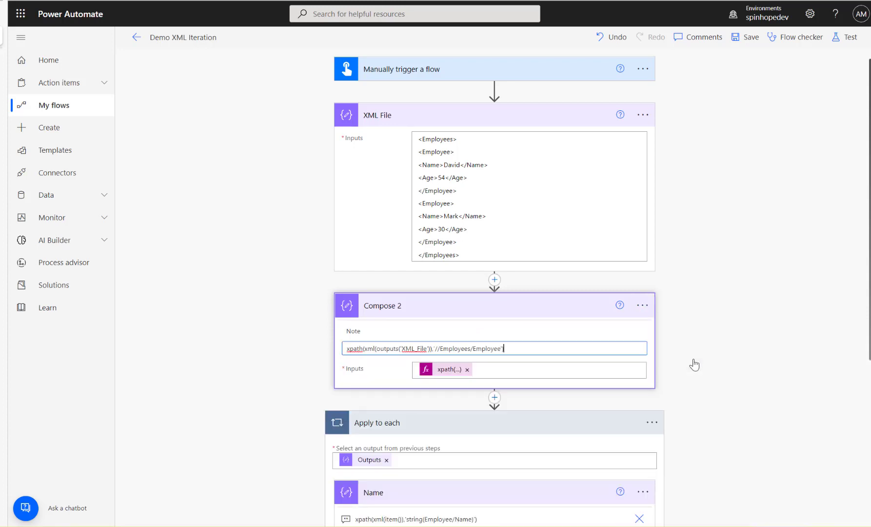
# - Commit the Compose 2 note and highlight the Employee tags in the XML File input
pyautogui.click(662, 318)
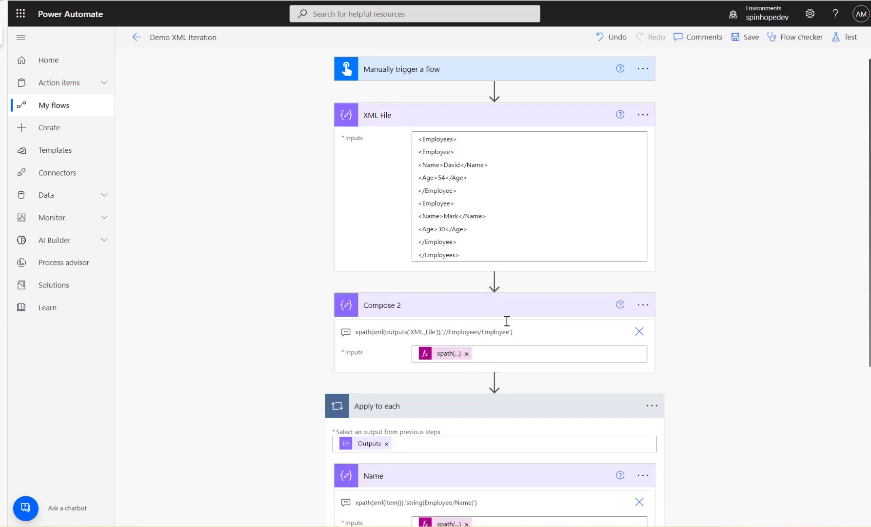
pyautogui.doubleClick(439, 152)
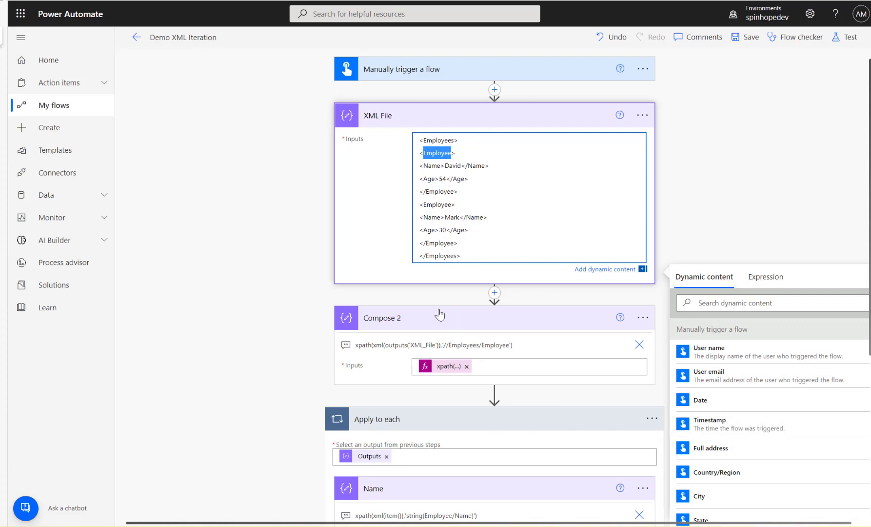
pyautogui.scroll(-2, 463, 476)
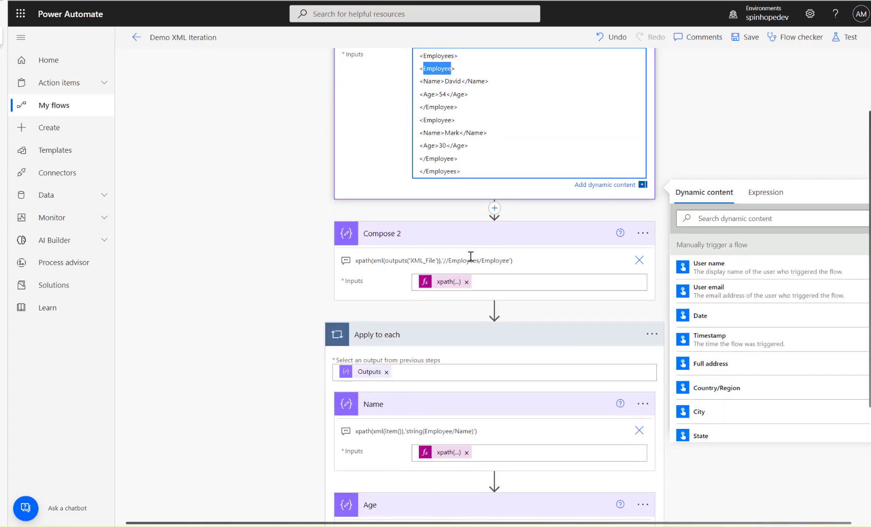
pyautogui.click(425, 70)
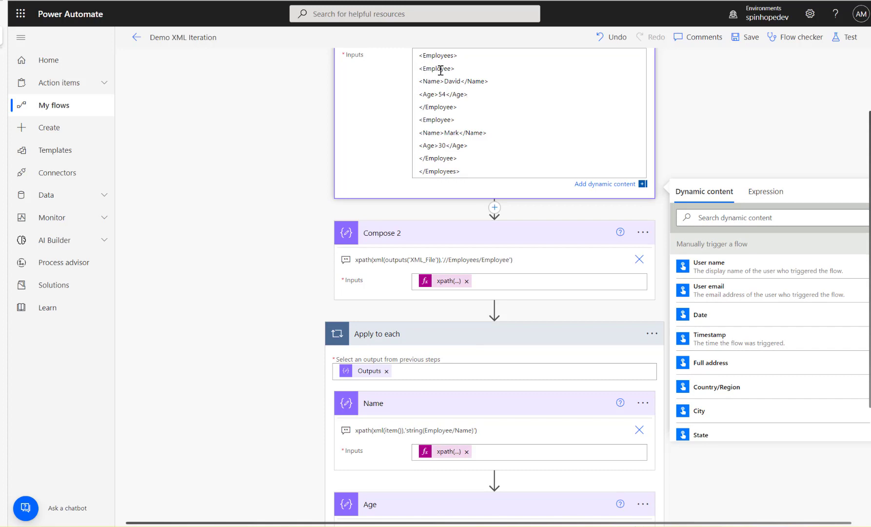
pyautogui.doubleClick(440, 69)
pyautogui.doubleClick(435, 119)
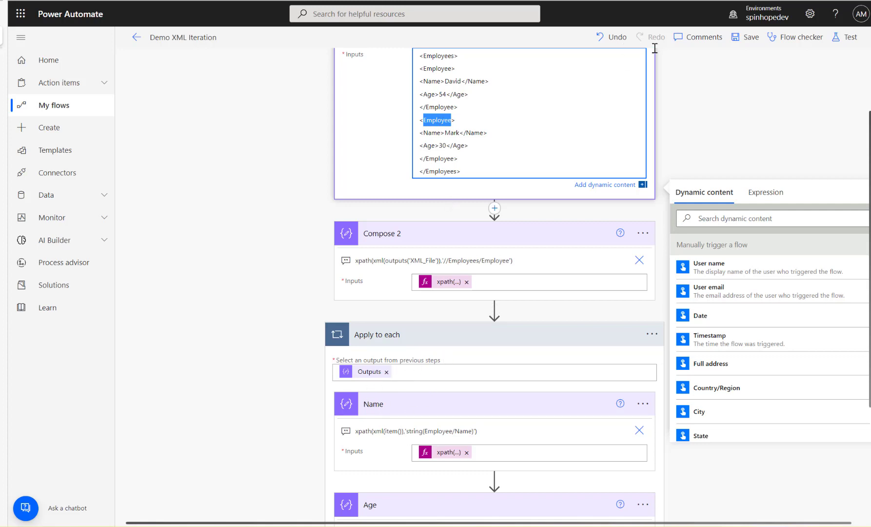
# - Save the flow again and run a manual test
pyautogui.click(834, 42)
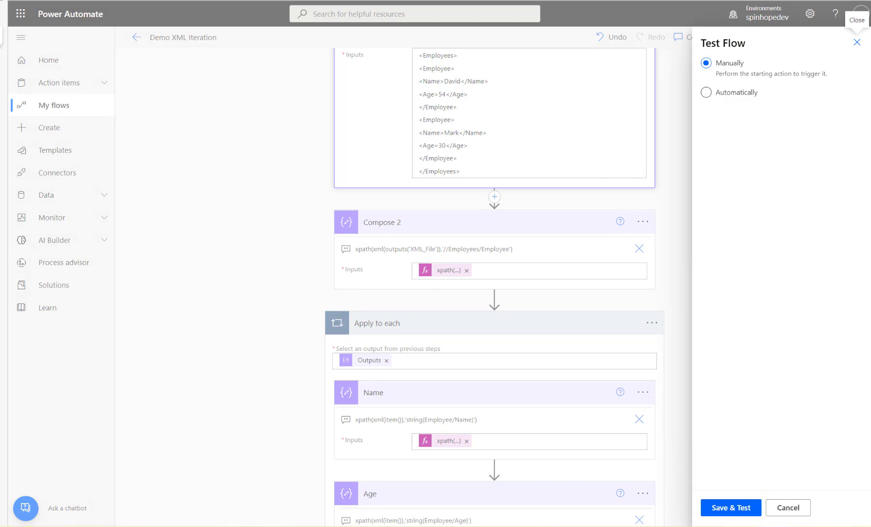
pyautogui.click(723, 512)
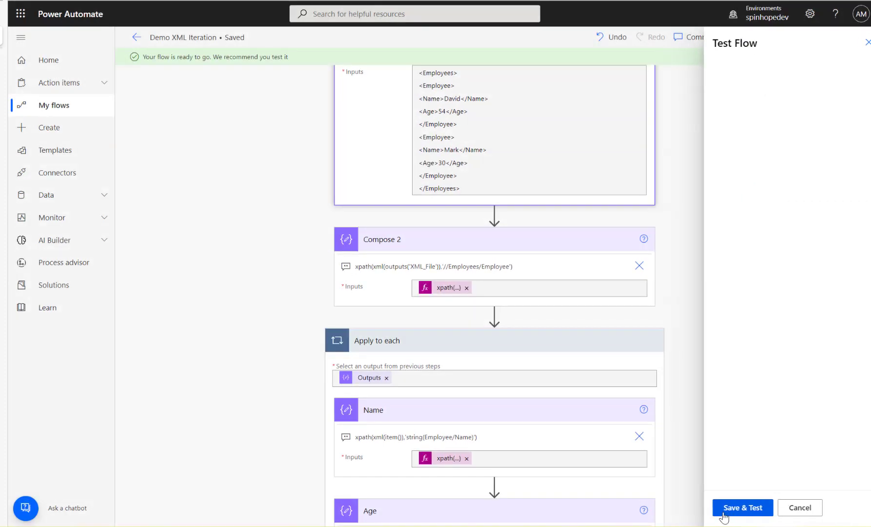
pyautogui.click(723, 513)
pyautogui.click(723, 511)
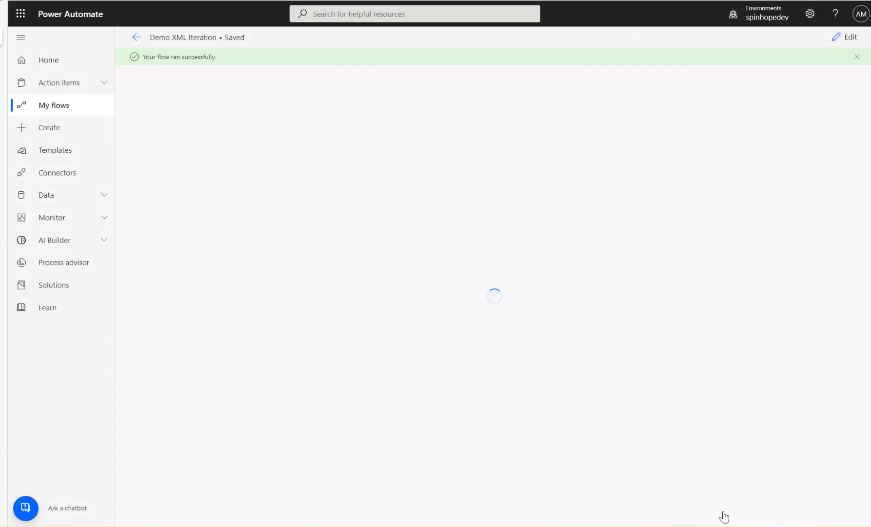
# - Check the first loop iteration's Name and Age outputs, David and 54, against the XML input
pyautogui.click(375, 239)
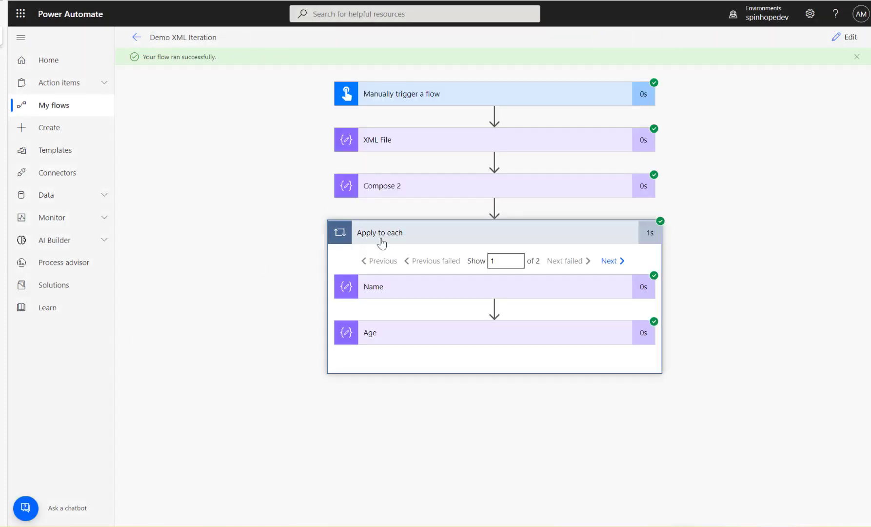
pyautogui.click(434, 286)
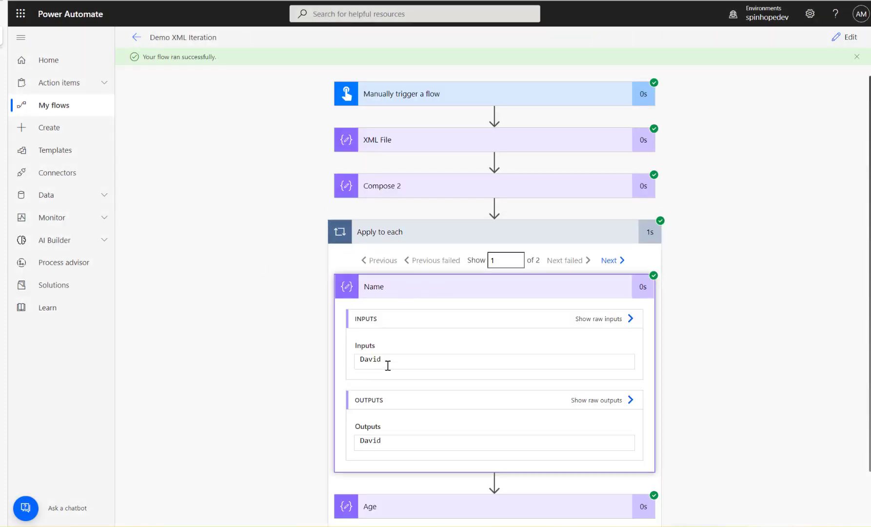
pyautogui.click(386, 138)
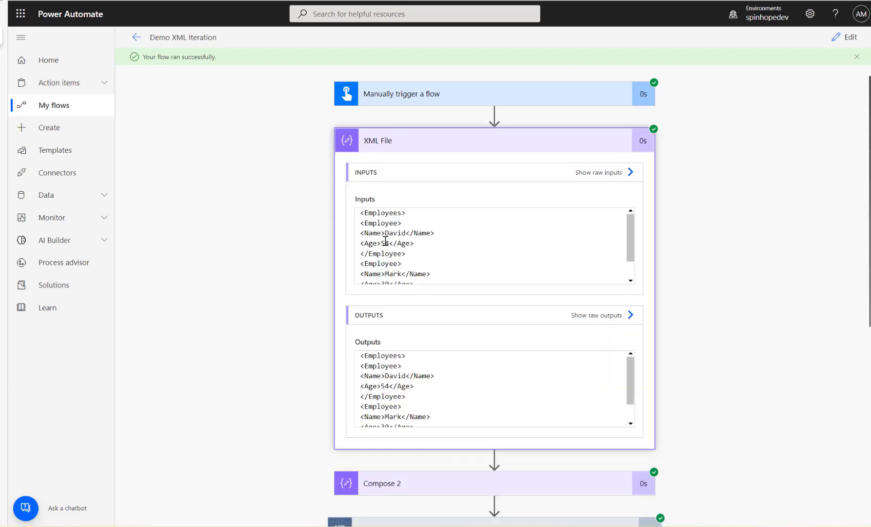
pyautogui.doubleClick(388, 235)
pyautogui.moveTo(413, 242); pyautogui.dragTo(389, 242)
pyautogui.scroll(-4, 548, 400)
pyautogui.scroll(-3, 512, 405)
pyautogui.click(448, 453)
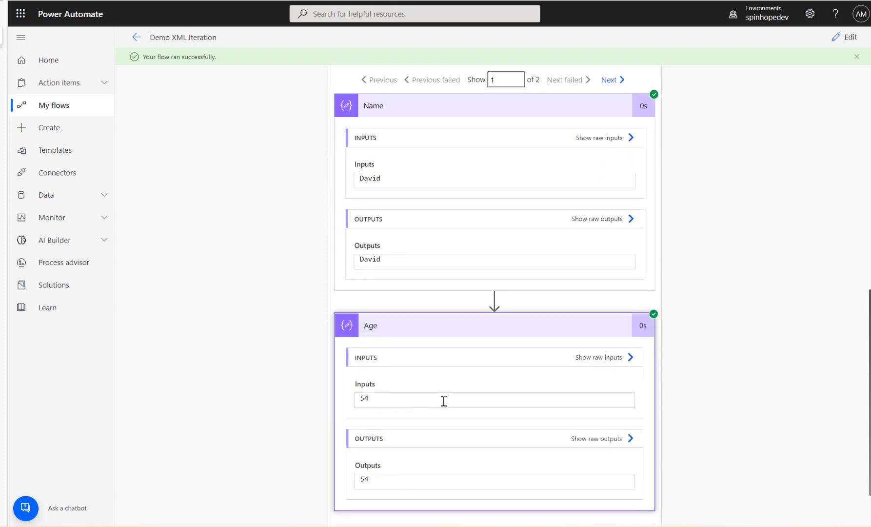
pyautogui.scroll(1, 523, 289)
# - View the second iteration's results, Mark and 30, highlighting age 30 in the XML
pyautogui.click(608, 115)
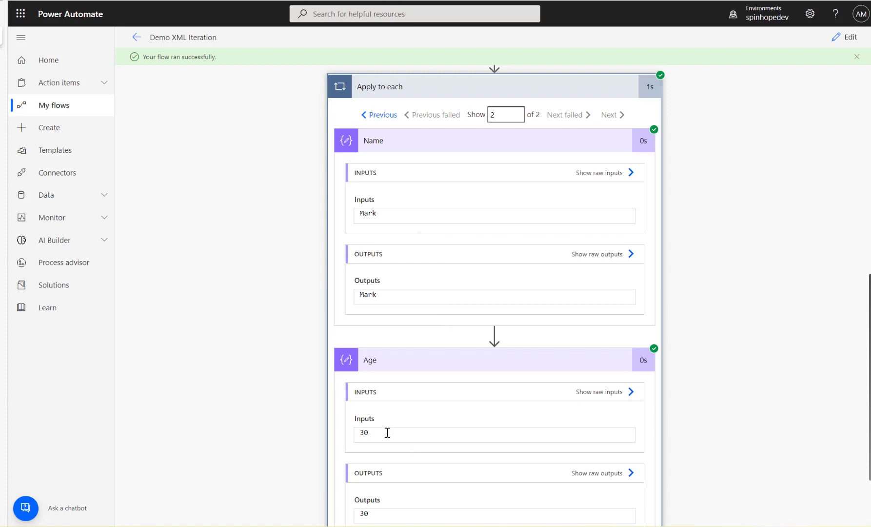
pyautogui.scroll(7, 575, 356)
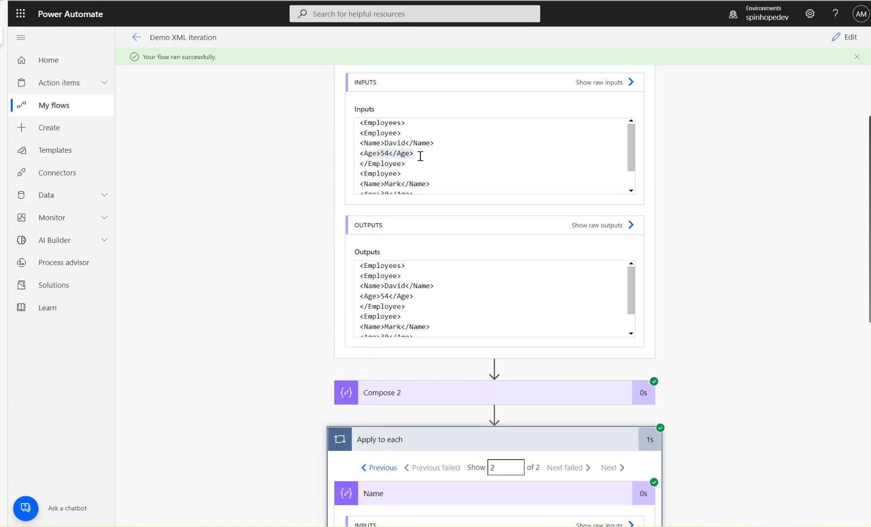
pyautogui.scroll(-2, 420, 155)
pyautogui.moveTo(377, 162); pyautogui.dragTo(419, 170)
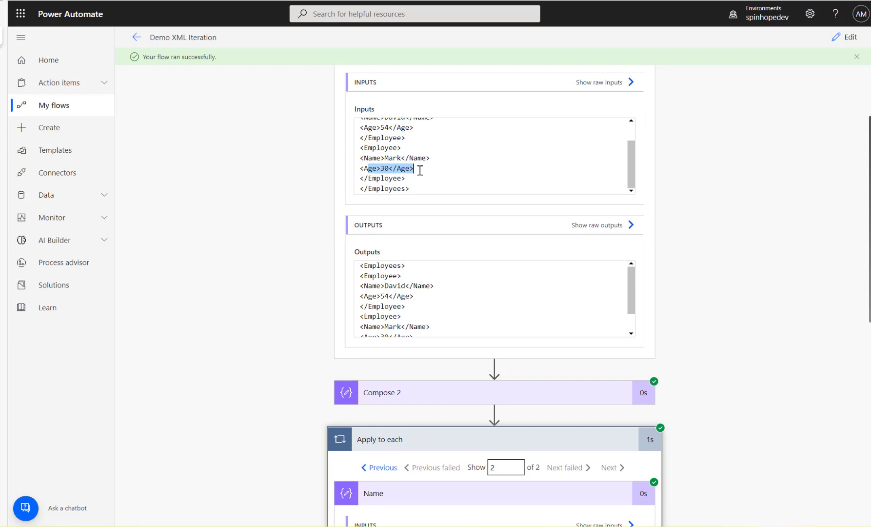
pyautogui.click(845, 37)
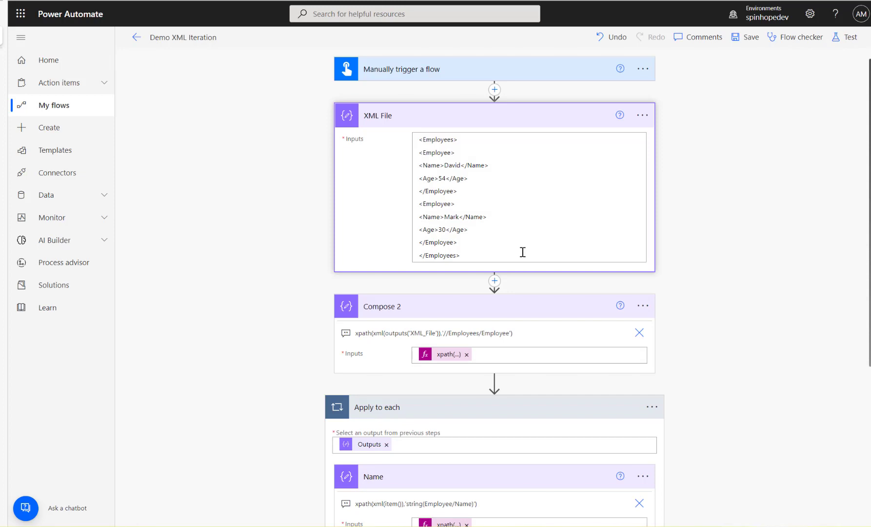
# - Scroll down to the Compose 2, Name and Age steps in the editor
pyautogui.scroll(-3, 640, 248)
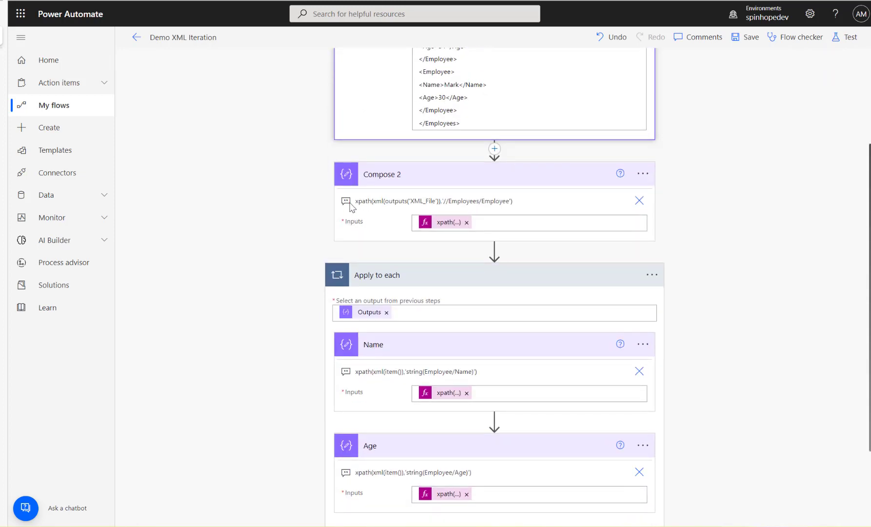